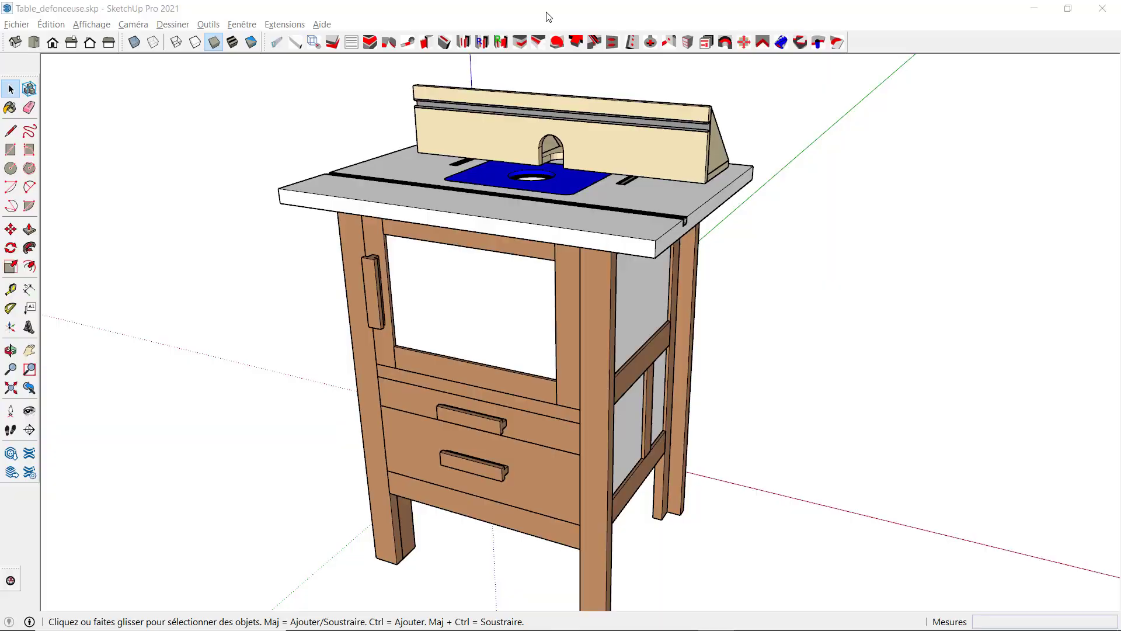
Zoom the view on the router table model beside the floating VMS_Up_tools toolbar.
{"action": "scroll", "coordinate": [117, 228], "scroll_direction": "up", "scroll_amount": 1}
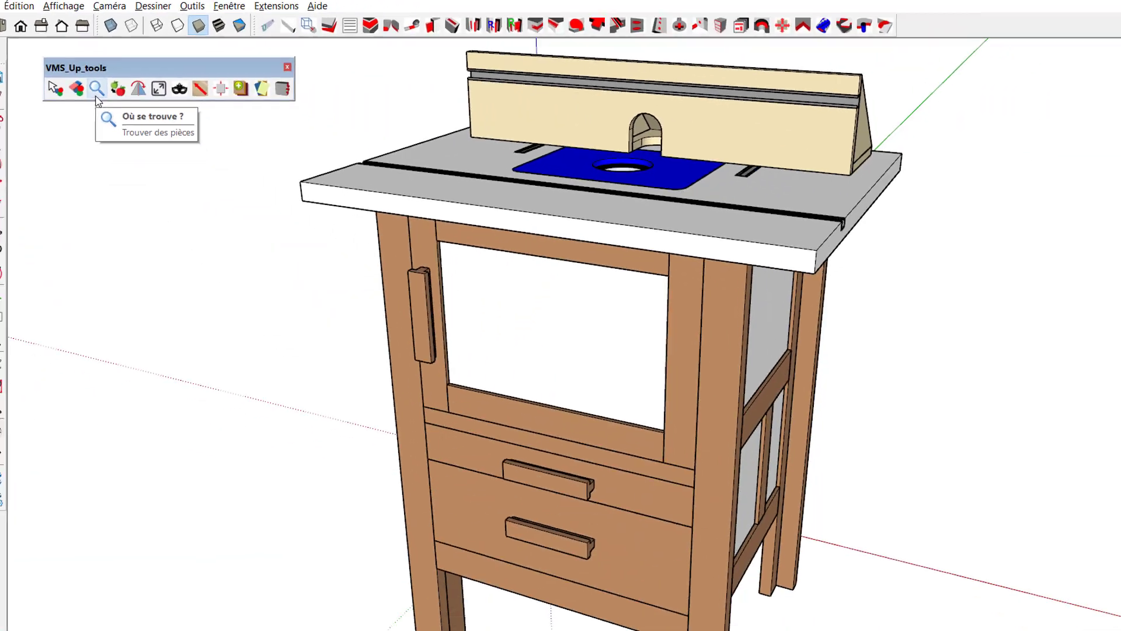
{"action": "left_click", "coordinate": [325, 286]}
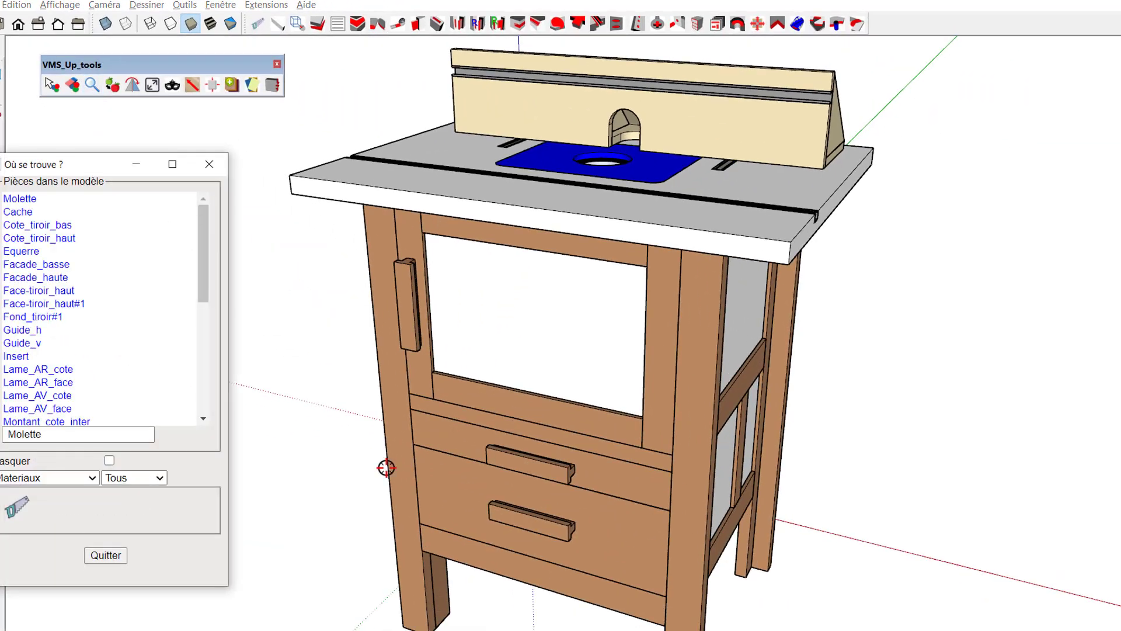
{"action": "middle_click_drag", "start_coordinate": [403, 468], "coordinate": [379, 474]}
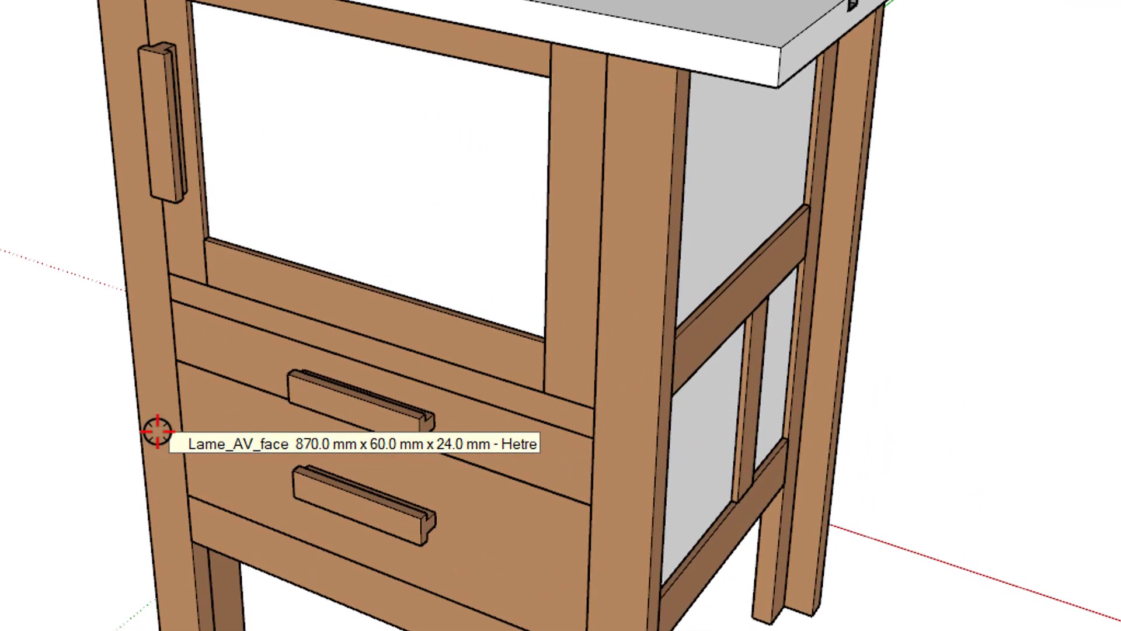
{"action": "left_click", "coordinate": [157, 432]}
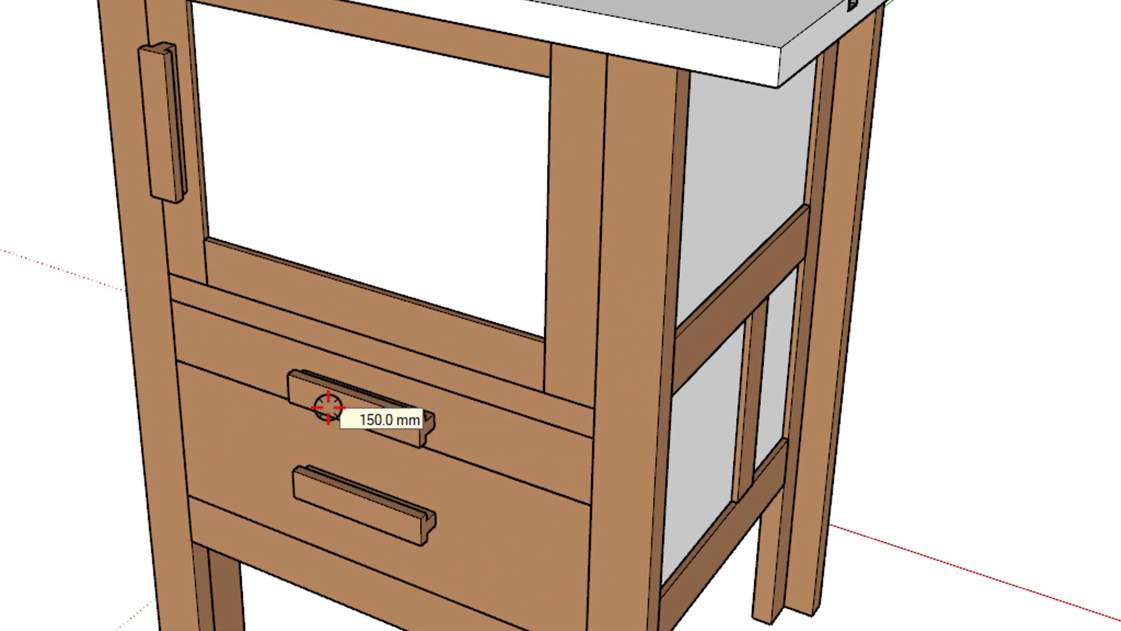
{"action": "scroll", "coordinate": [328, 407], "scroll_direction": "up", "scroll_amount": 3}
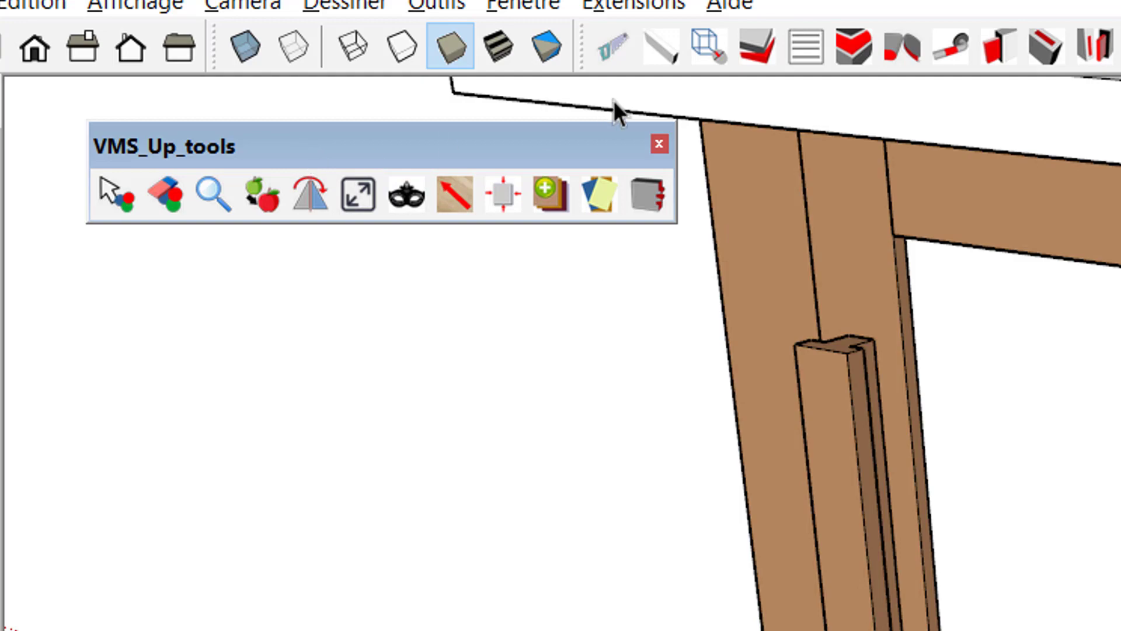
Launch Masquer/Révéler from Extensions > Extensions VMS_Up and right-click the drawer.
{"action": "left_click", "coordinate": [676, 7]}
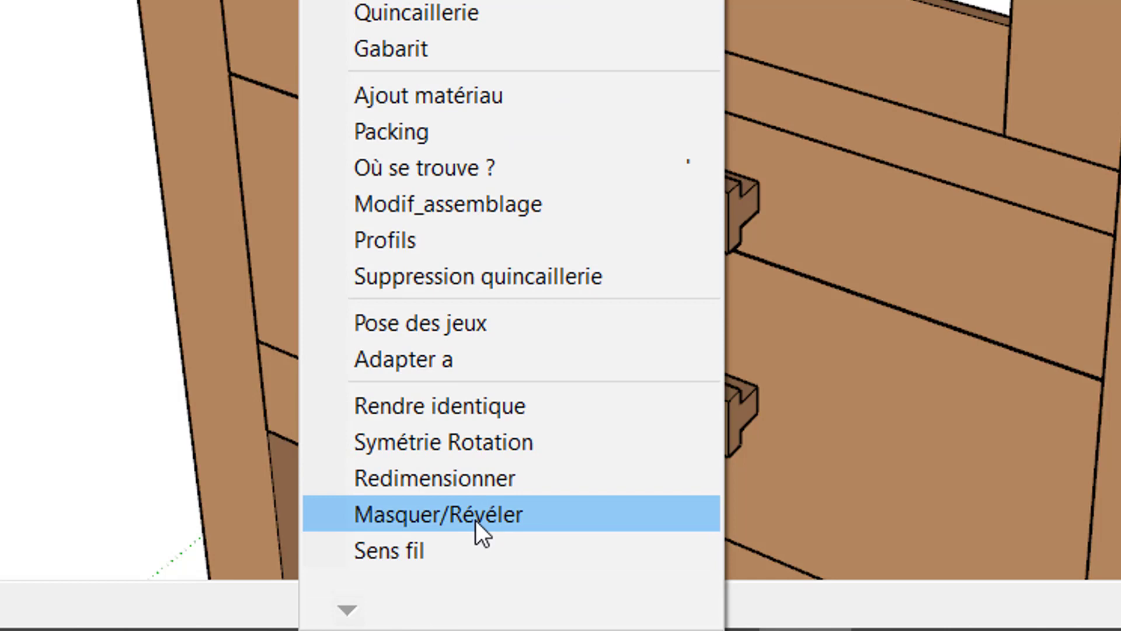
{"action": "left_click", "coordinate": [438, 507]}
{"action": "right_click", "coordinate": [835, 387]}
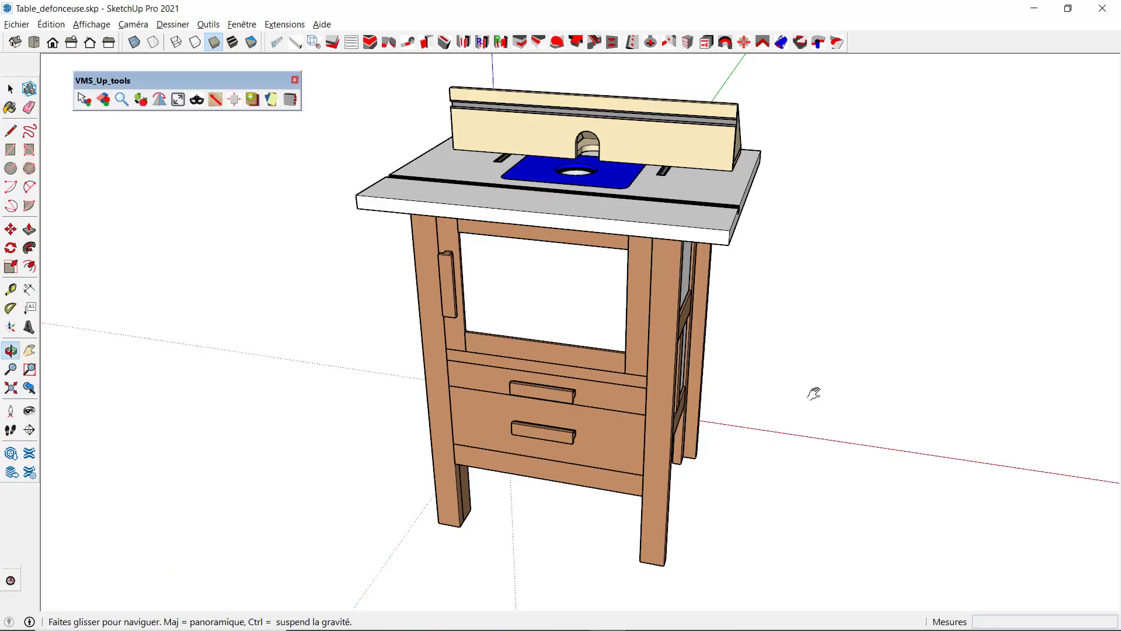
{"action": "middle_click_drag", "start_coordinate": [813, 393], "coordinate": [781, 400]}
{"action": "left_click", "coordinate": [599, 458]}
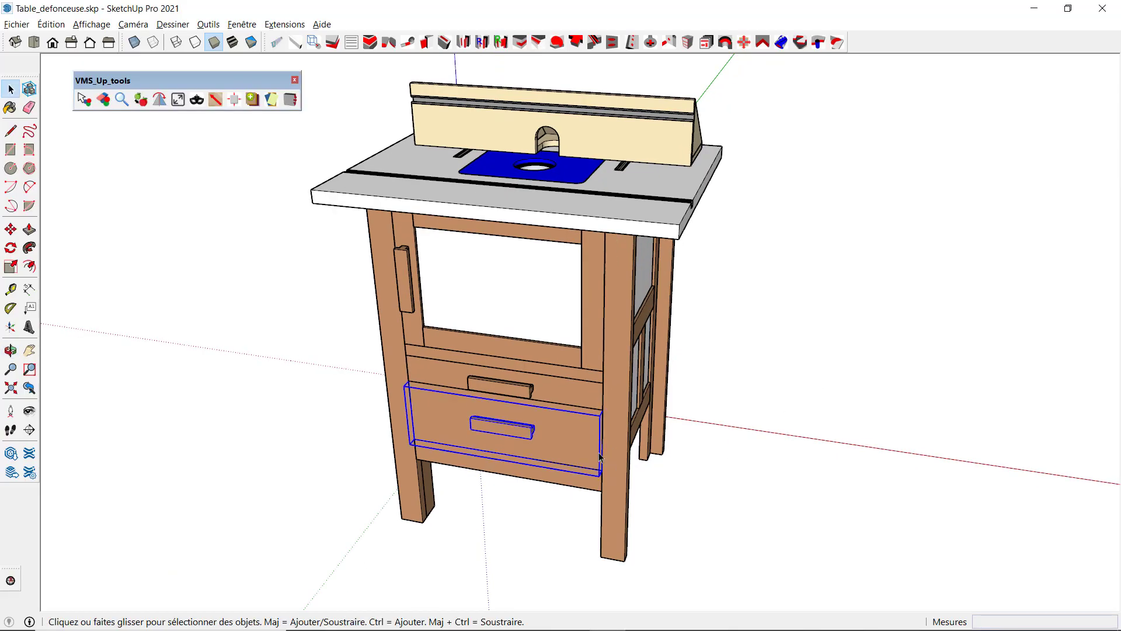
{"action": "left_click", "coordinate": [587, 398], "text": "ctrl"}
{"action": "left_click", "coordinate": [588, 348], "text": "ctrl"}
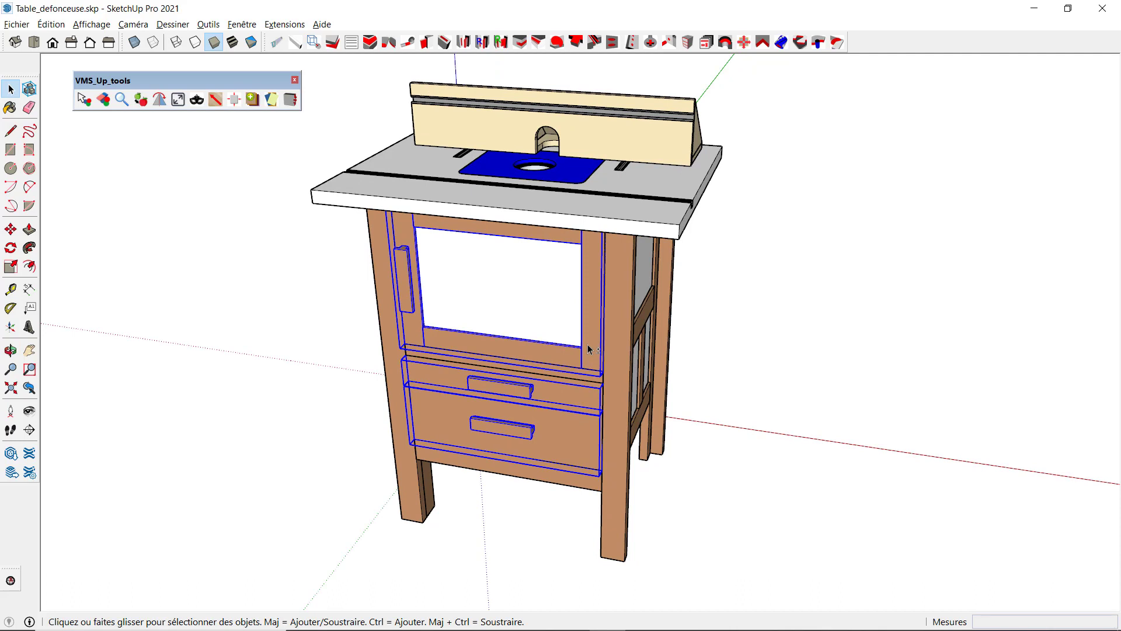
{"action": "right_click", "coordinate": [589, 348]}
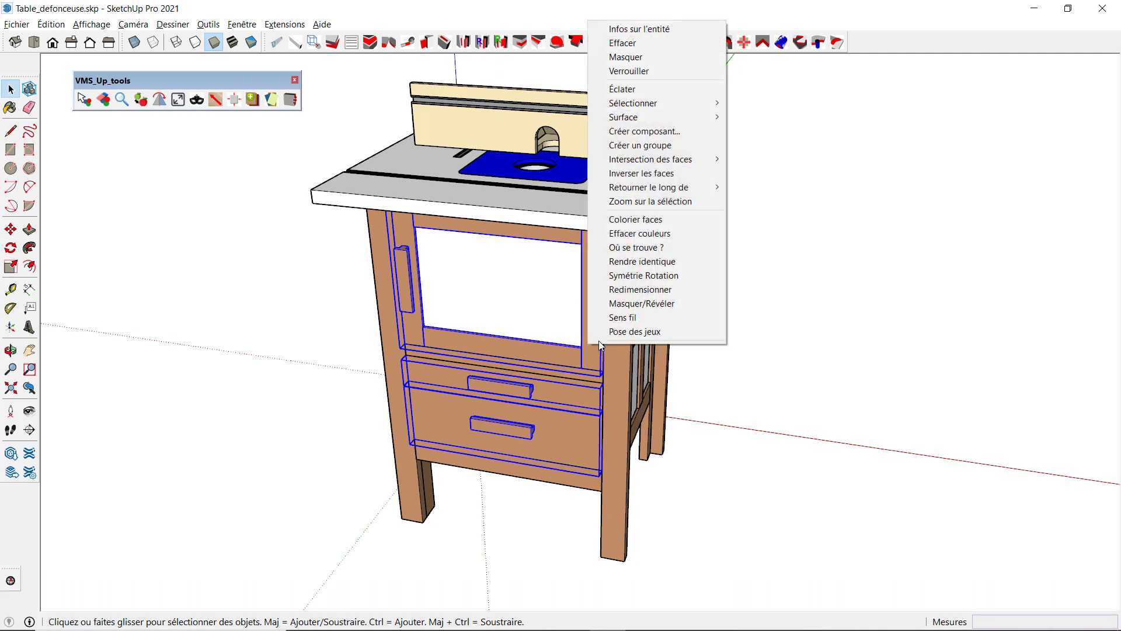
{"action": "left_click", "coordinate": [638, 57]}
{"action": "mouse_move", "coordinate": [455, 318]}
{"action": "middle_mouse_down"}
{"action": "mouse_move", "coordinate": [780, 257]}
{"action": "mouse_move", "coordinate": [476, 290]}
{"action": "mouse_move", "coordinate": [443, 280]}
{"action": "middle_mouse_up"}
{"action": "left_click", "coordinate": [51, 24]}
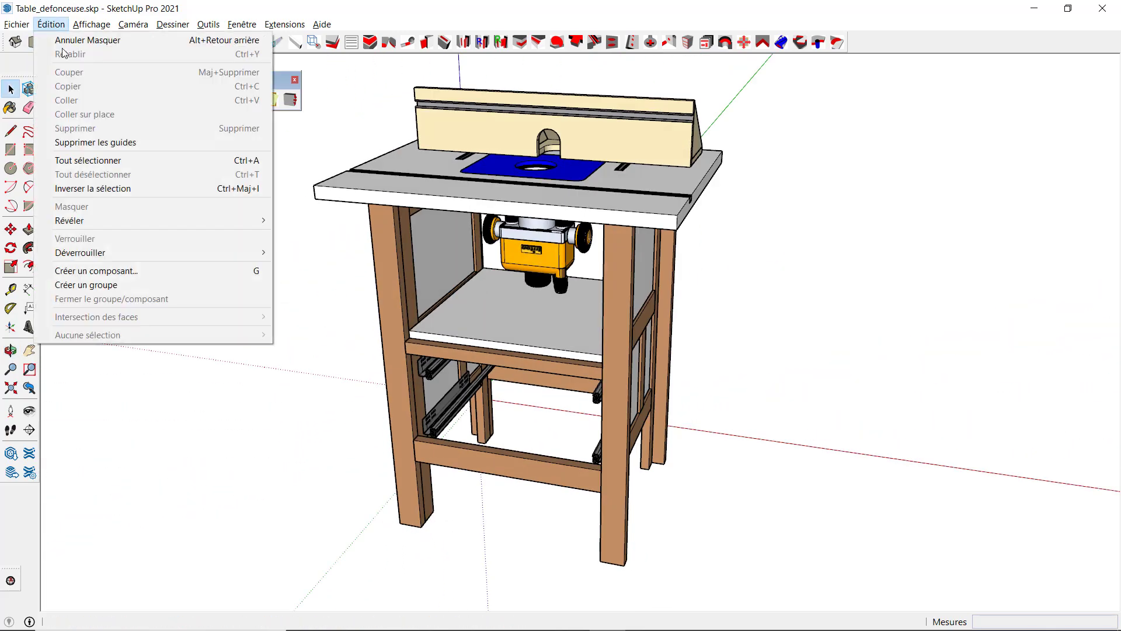
{"action": "mouse_move", "coordinate": [70, 221]}
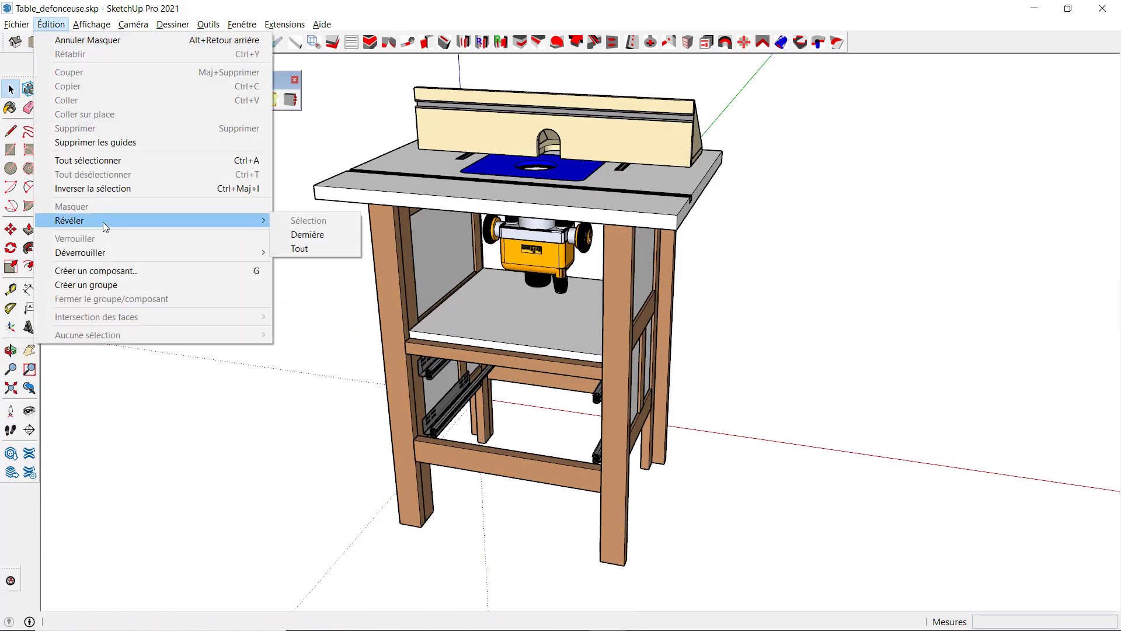
{"action": "left_click", "coordinate": [303, 252]}
{"action": "scroll", "coordinate": [650, 391], "scroll_direction": "down", "scroll_amount": 2}
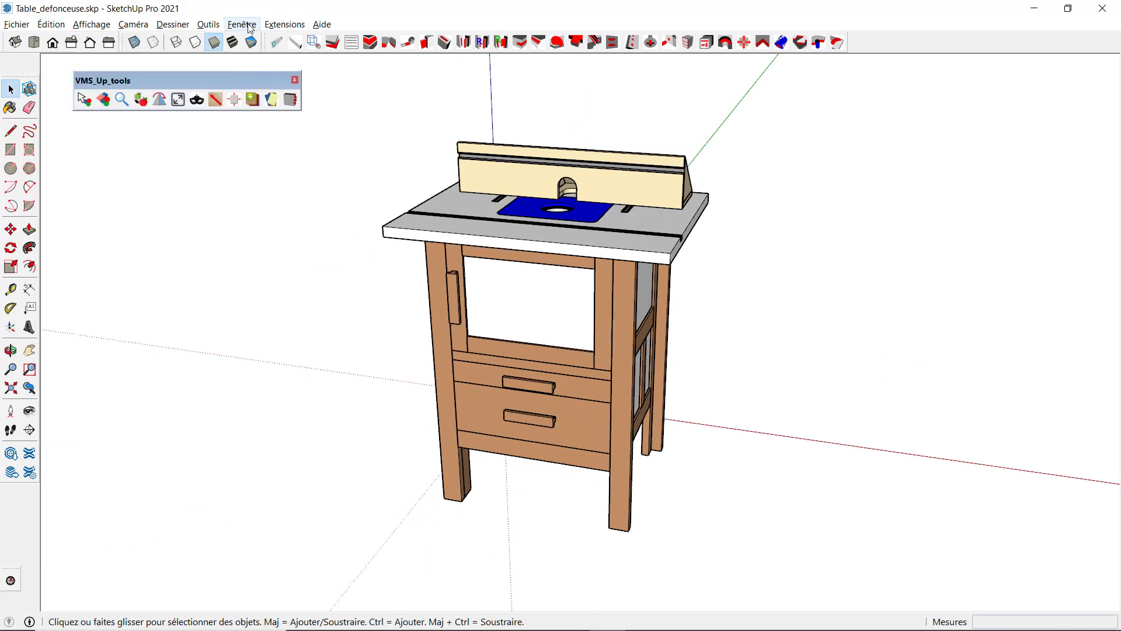
{"action": "left_click", "coordinate": [245, 25]}
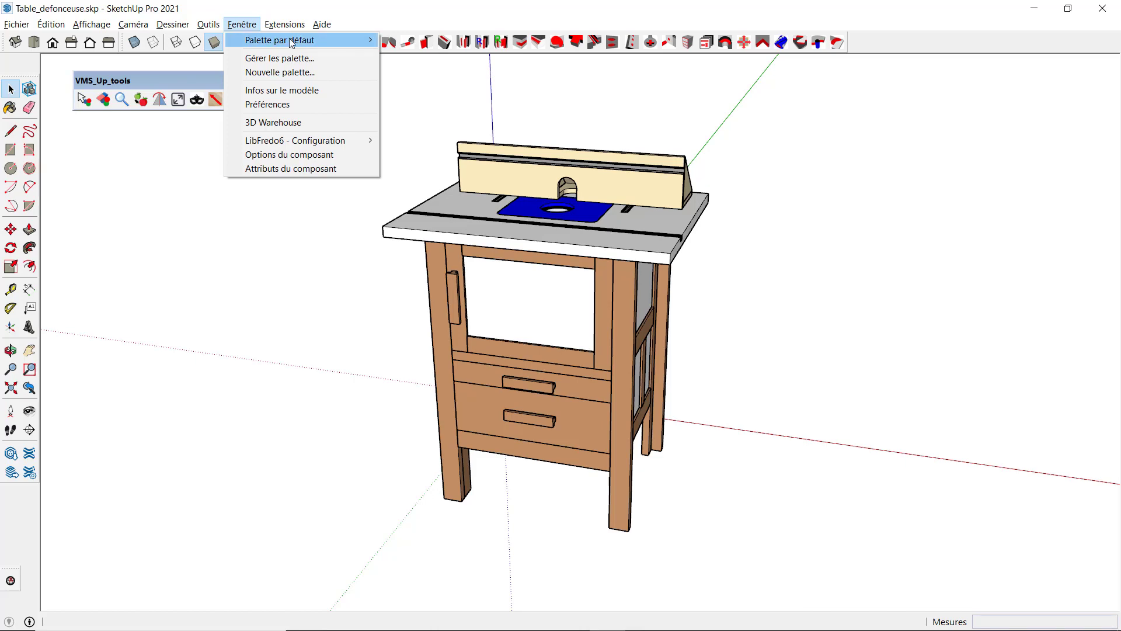
{"action": "mouse_move", "coordinate": [289, 41]}
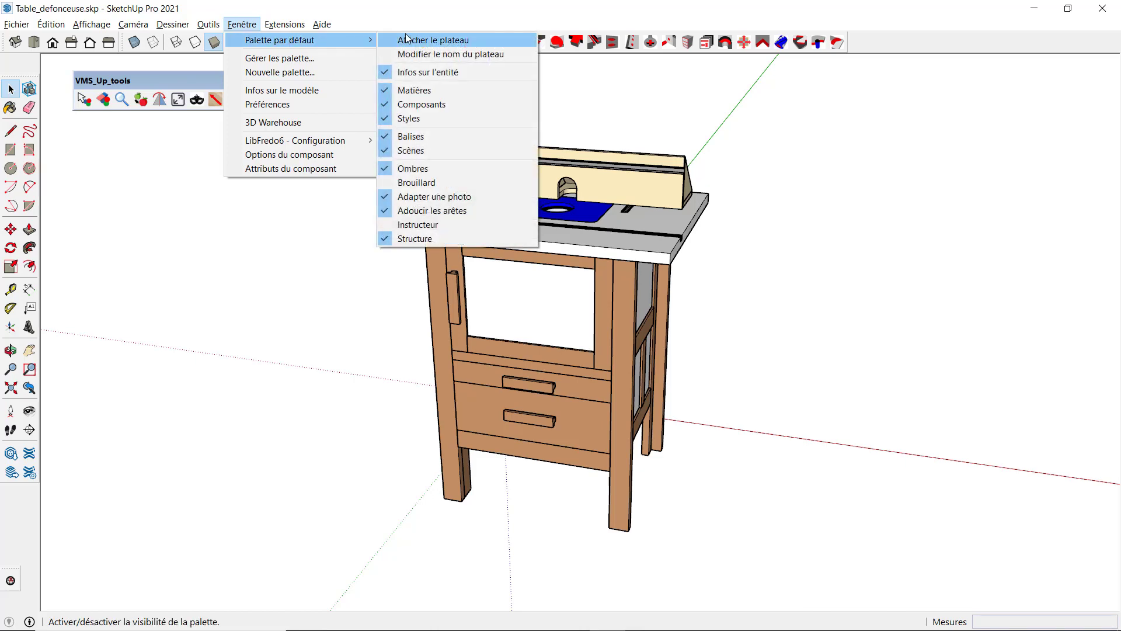
{"action": "left_click", "coordinate": [406, 41]}
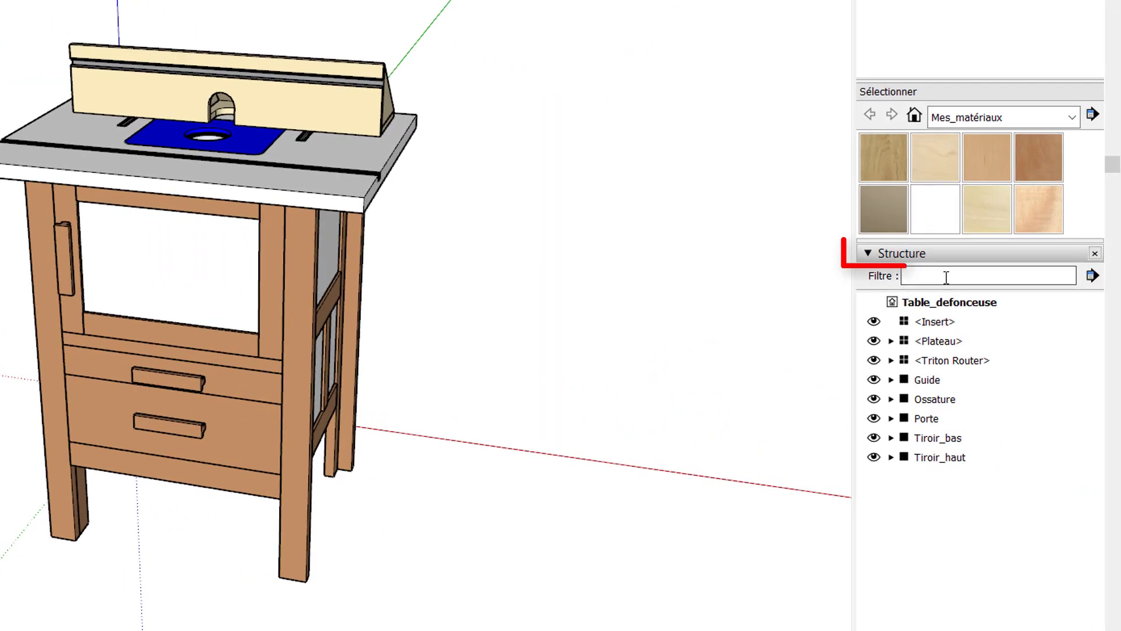
{"action": "left_click", "coordinate": [873, 341]}
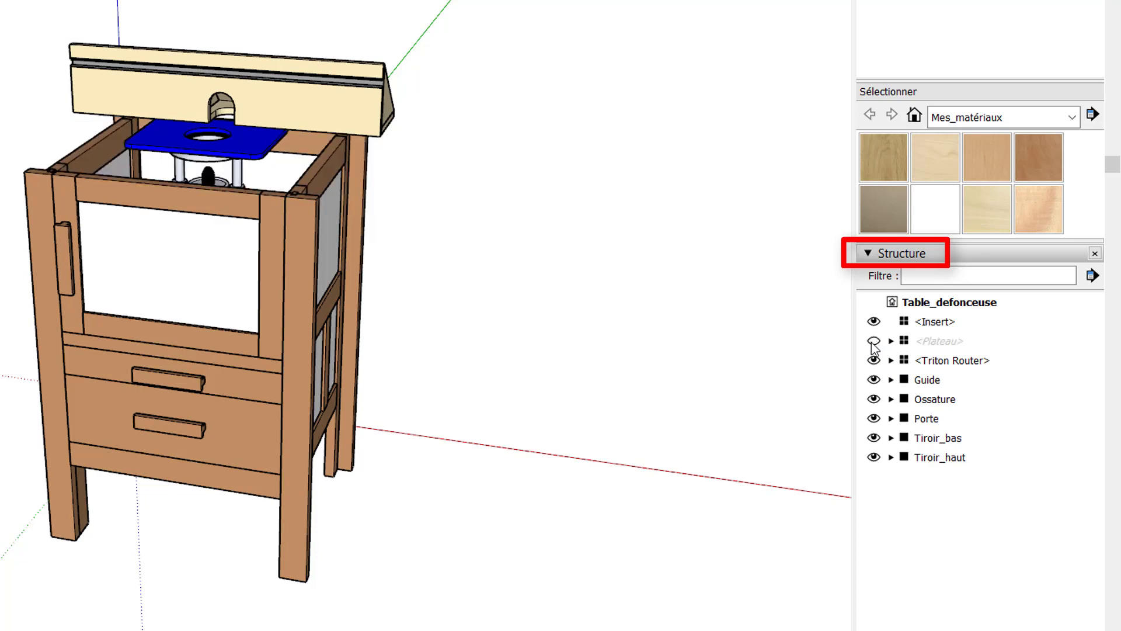
{"action": "left_click", "coordinate": [874, 380]}
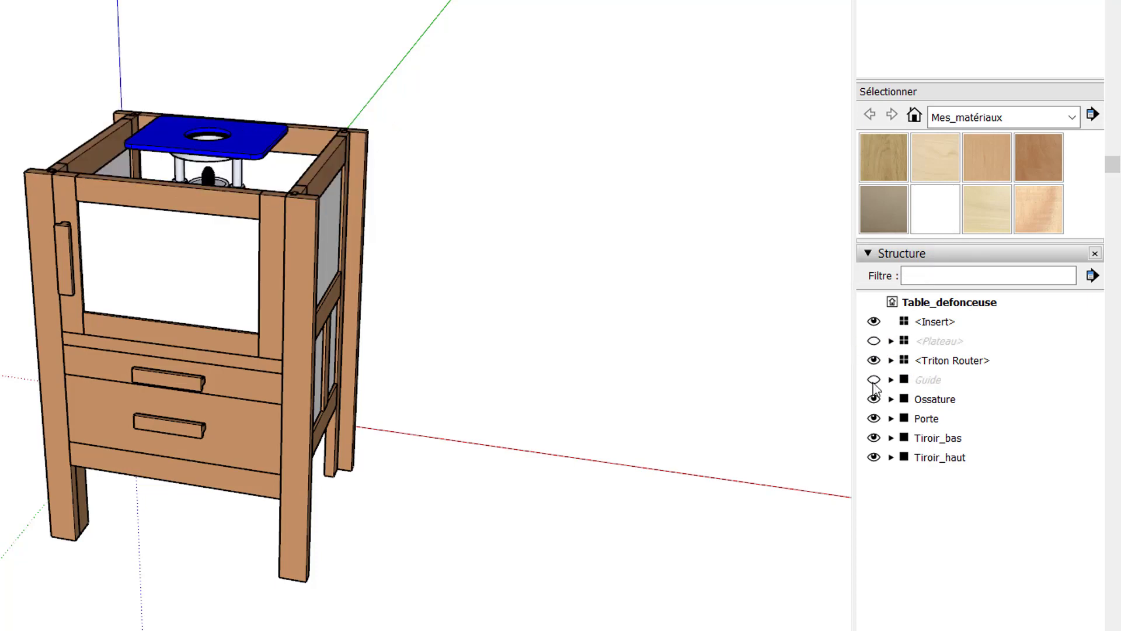
{"action": "left_click", "coordinate": [874, 379]}
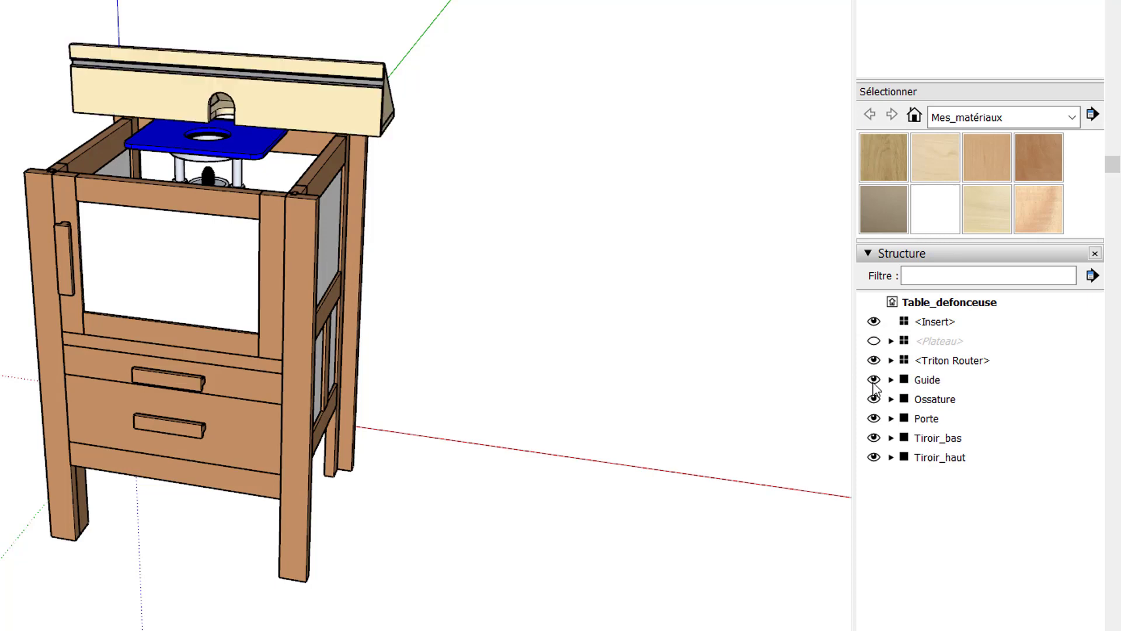
{"action": "left_click", "coordinate": [873, 343]}
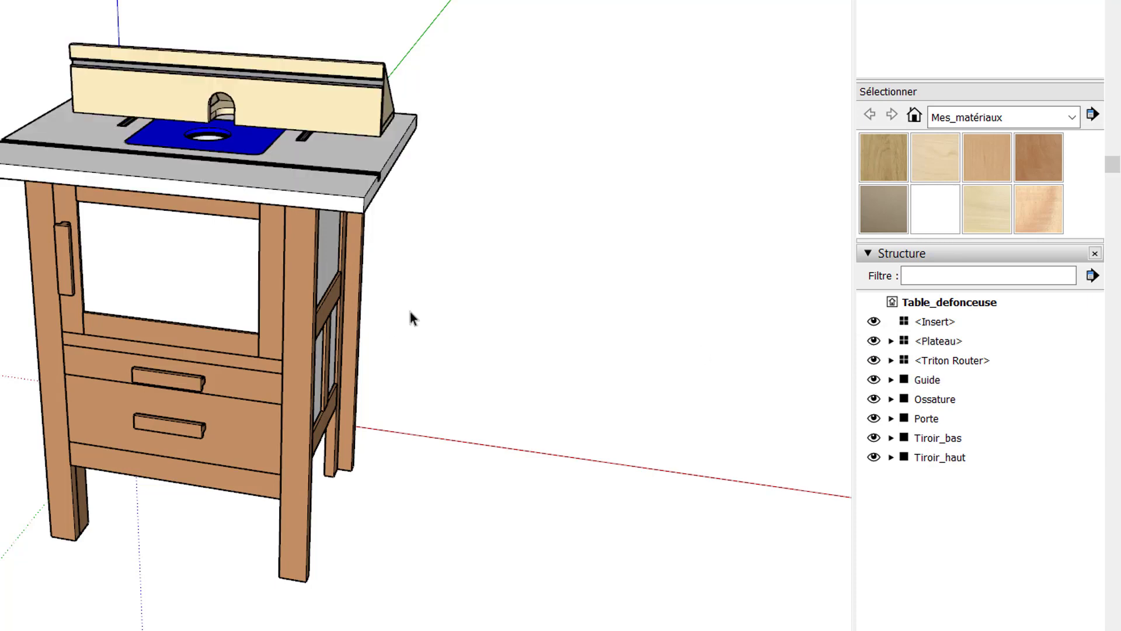
{"action": "scroll", "coordinate": [420, 316], "scroll_direction": "down", "scroll_amount": 1}
{"action": "mouse_move", "coordinate": [432, 317]}
{"action": "middle_mouse_down", "text": "shift"}
{"action": "mouse_move", "coordinate": [501, 325]}
{"action": "mouse_move", "coordinate": [508, 338]}
{"action": "middle_mouse_up", "text": "shift"}
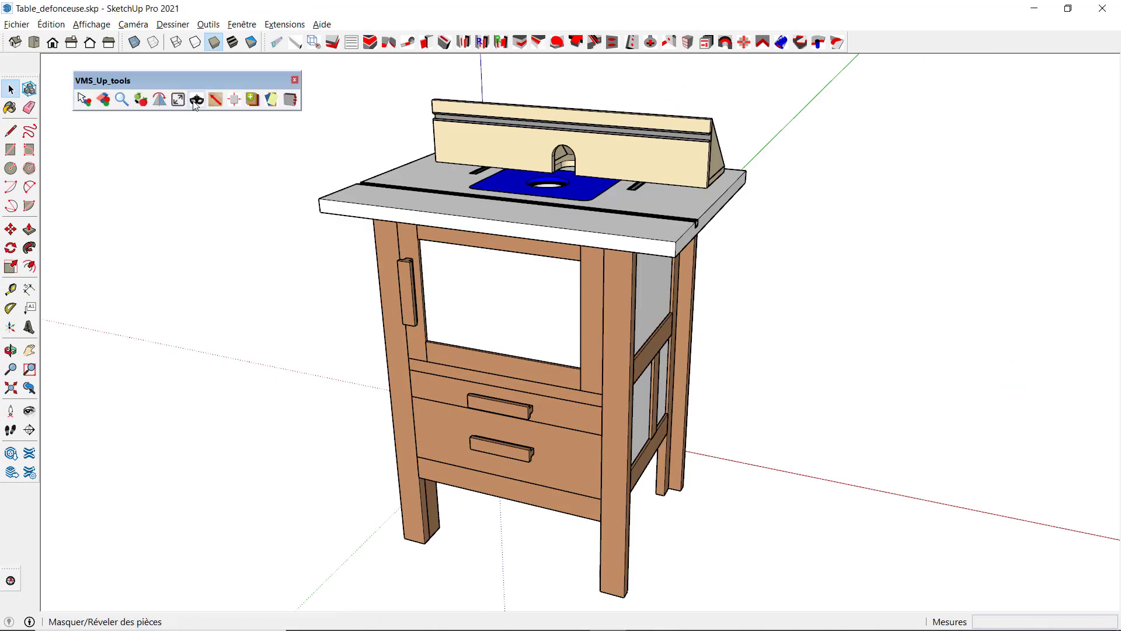
Open the Masquer_reveler parts list and test hiding the Insert, Plateau and Guide.
{"action": "left_click", "coordinate": [196, 101]}
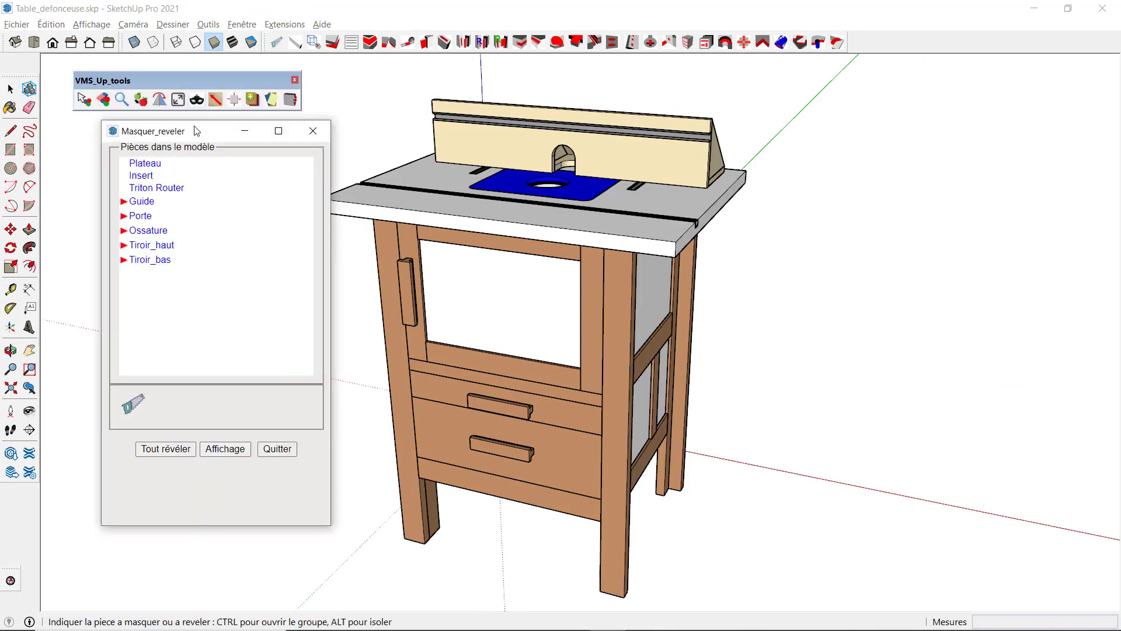
{"action": "left_click_drag", "start_coordinate": [206, 131], "coordinate": [213, 149]}
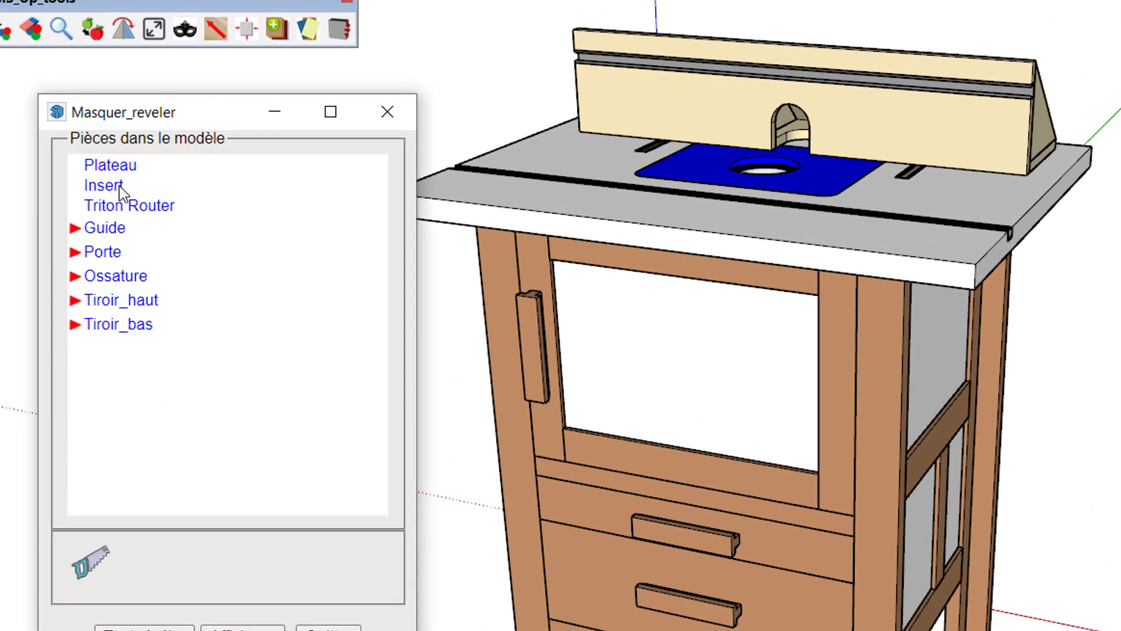
{"action": "left_click", "coordinate": [157, 196]}
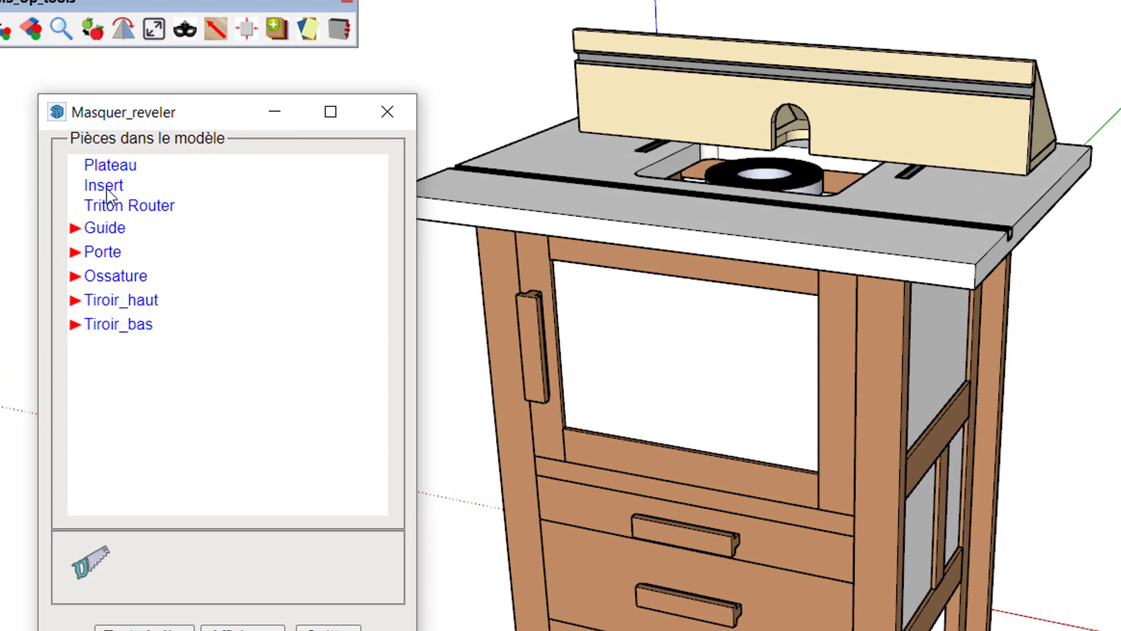
{"action": "left_click", "coordinate": [92, 193]}
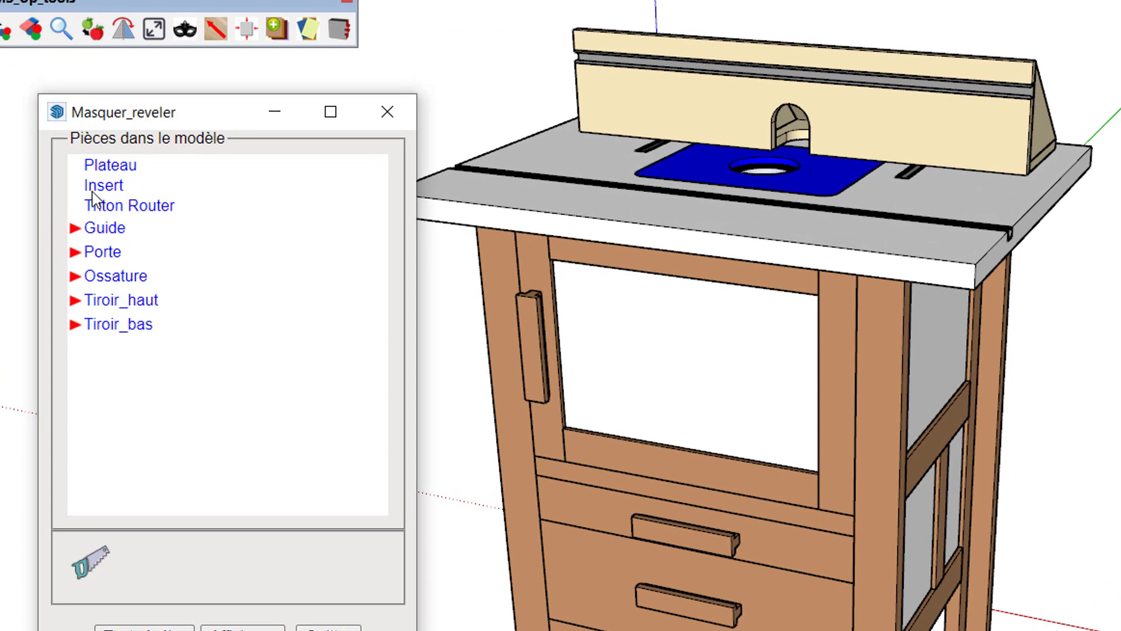
{"action": "left_click", "coordinate": [131, 174]}
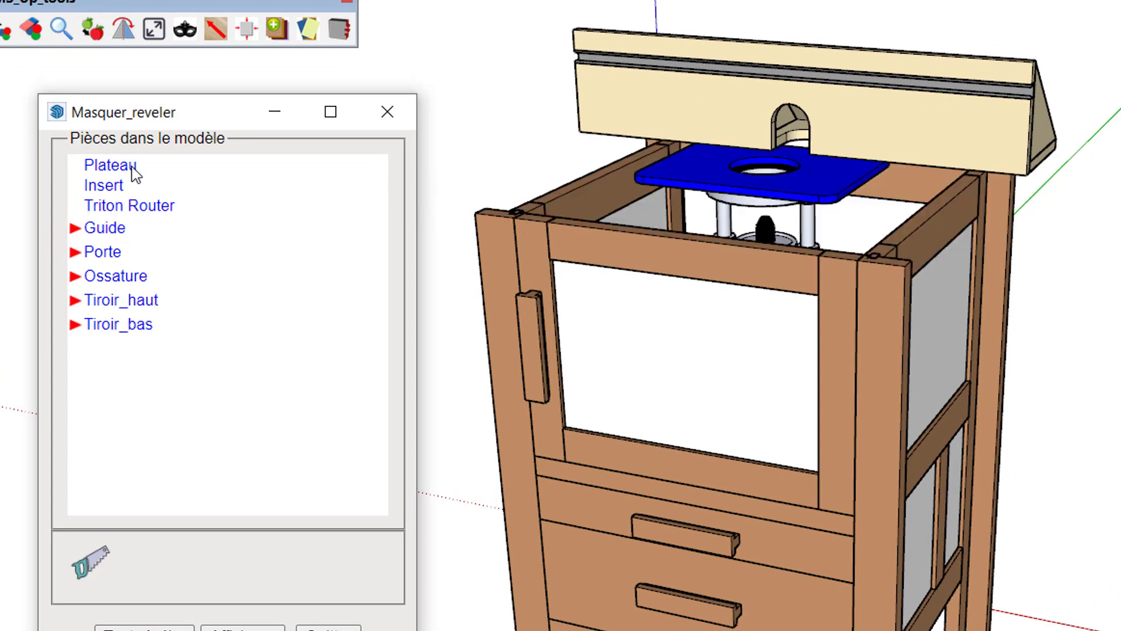
{"action": "left_click", "coordinate": [115, 234]}
{"action": "left_click", "coordinate": [115, 233]}
Expand the Guide assembly and hide its front plate Guide_v.
{"action": "left_click", "coordinate": [75, 228]}
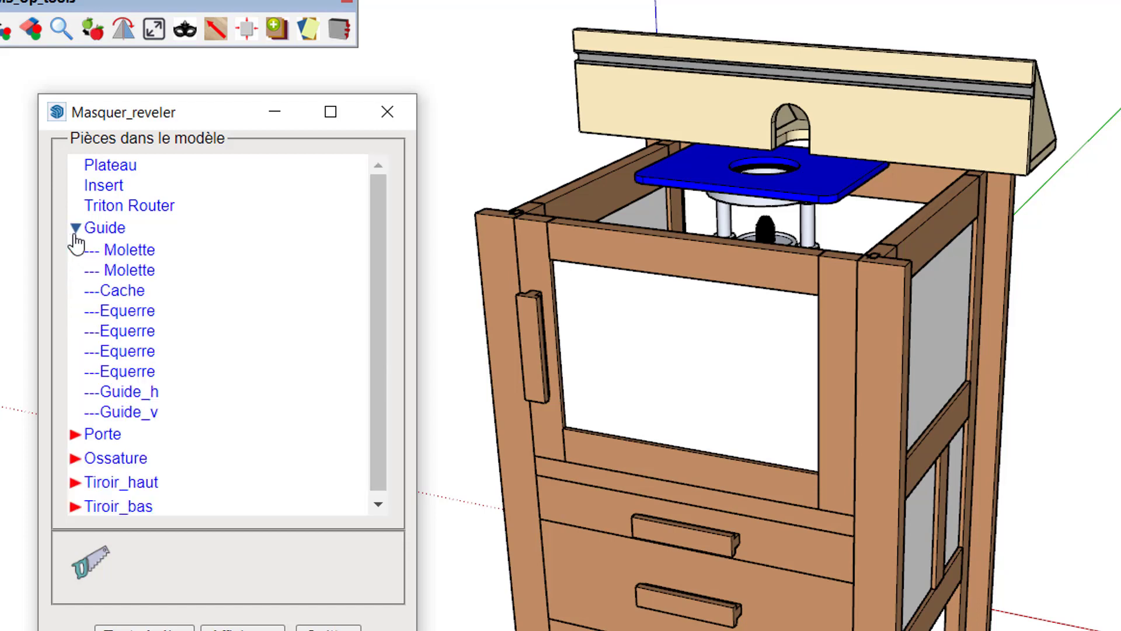
{"action": "left_click", "coordinate": [123, 417]}
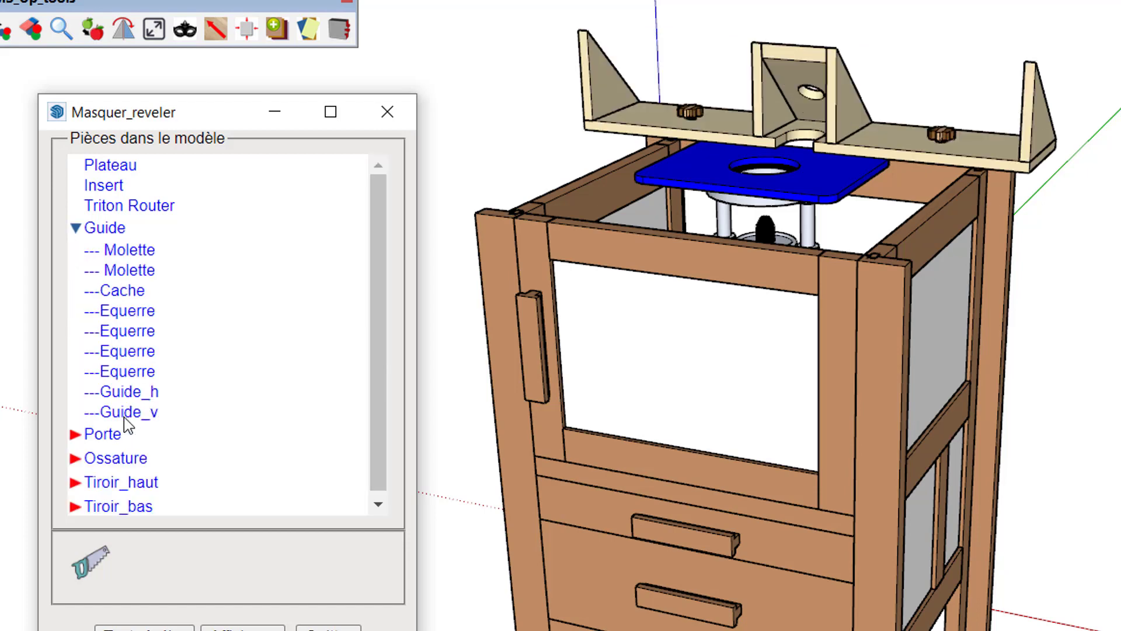
{"action": "scroll", "coordinate": [198, 476], "scroll_direction": "down", "scroll_amount": 1}
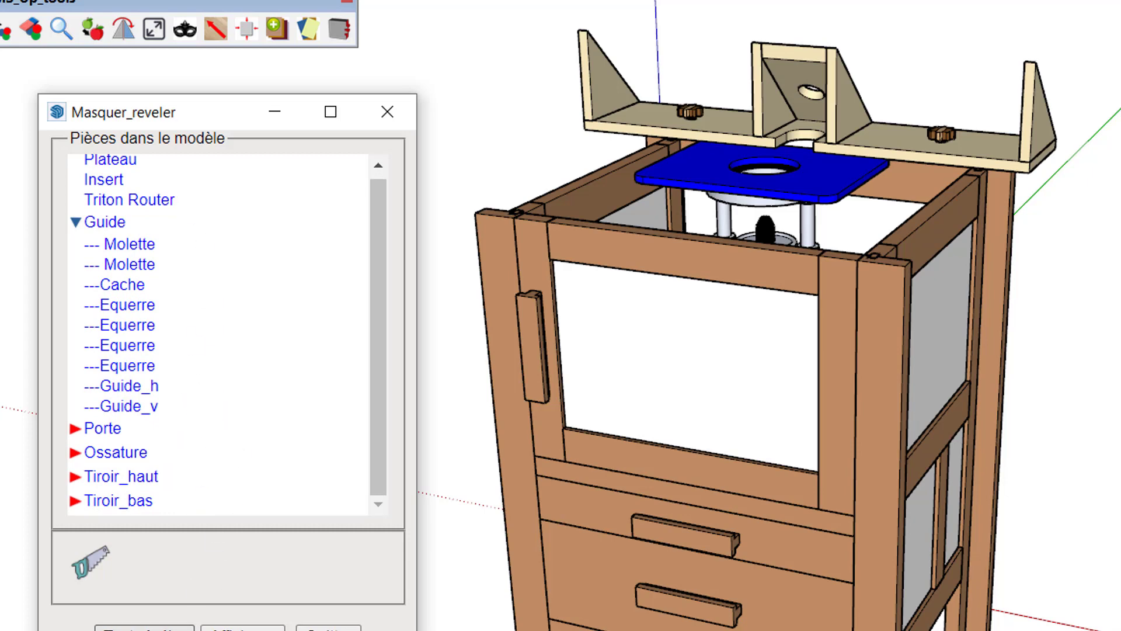
Reveal all parts, then hide Plateau, door and lower drawer front and open the upper drawer.
{"action": "left_click", "coordinate": [200, 566]}
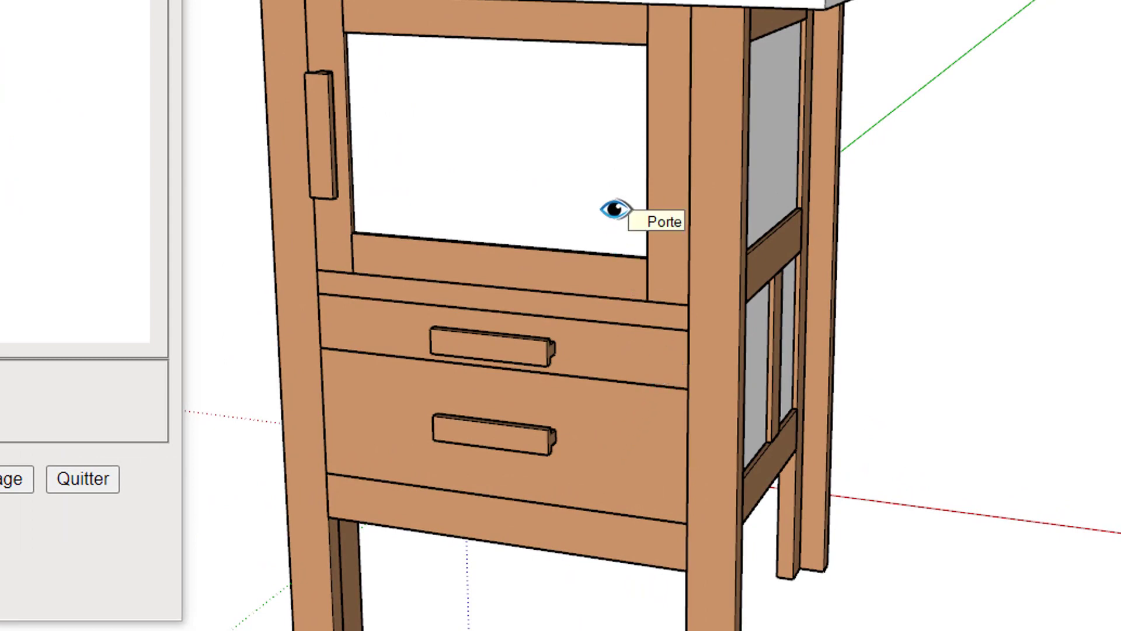
{"action": "scroll", "coordinate": [636, 46], "scroll_direction": "down", "scroll_amount": 2}
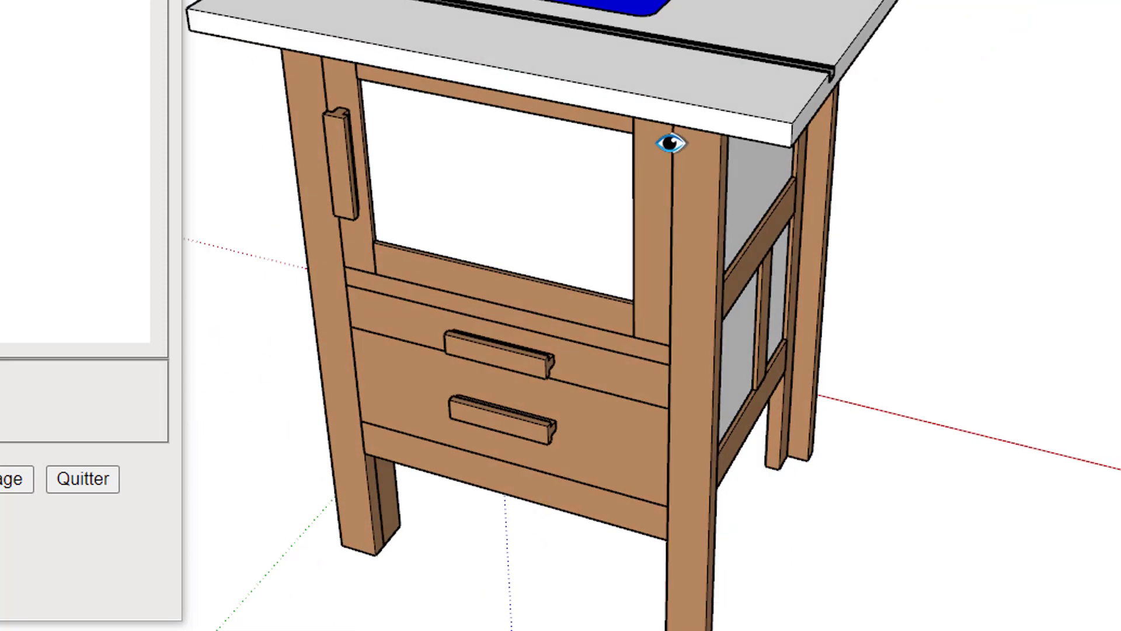
{"action": "left_click", "coordinate": [689, 92]}
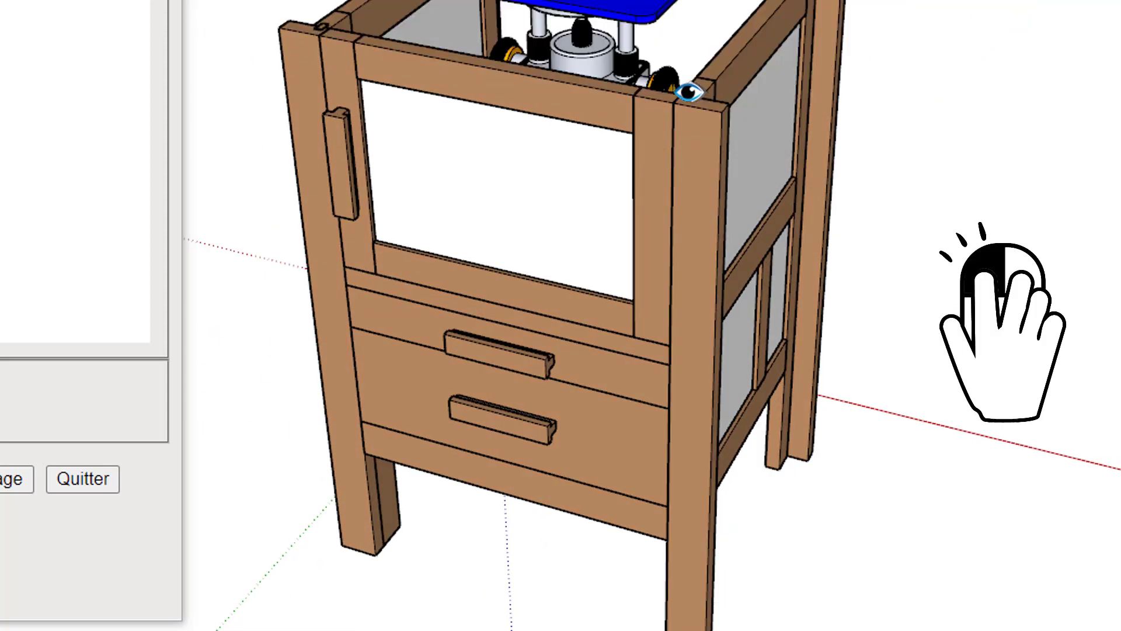
{"action": "left_click", "coordinate": [605, 198]}
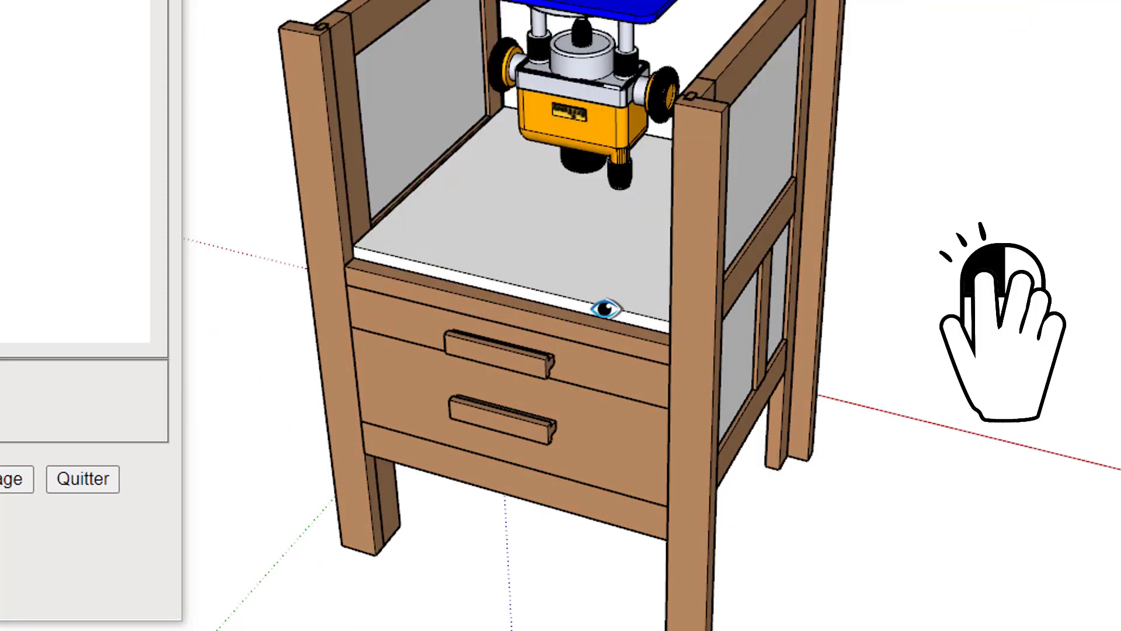
{"action": "left_click", "coordinate": [597, 372]}
{"action": "left_click", "coordinate": [626, 449]}
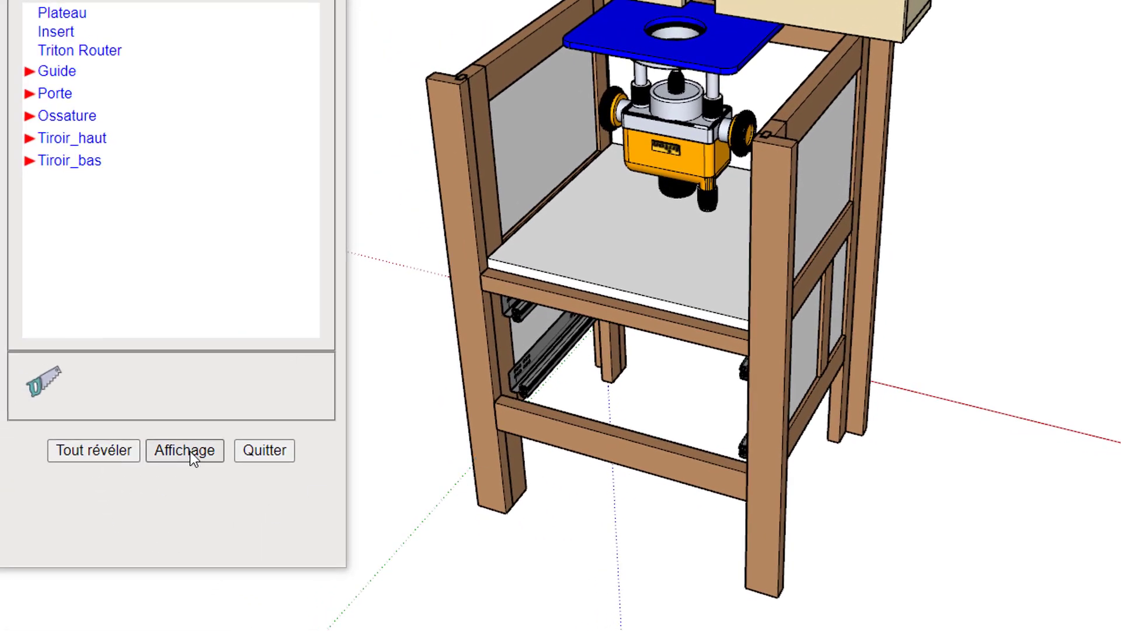
Show hidden parts in X-ray, reveal drawers, door and Plateau, then show the Shift-key help.
{"action": "left_click", "coordinate": [191, 451]}
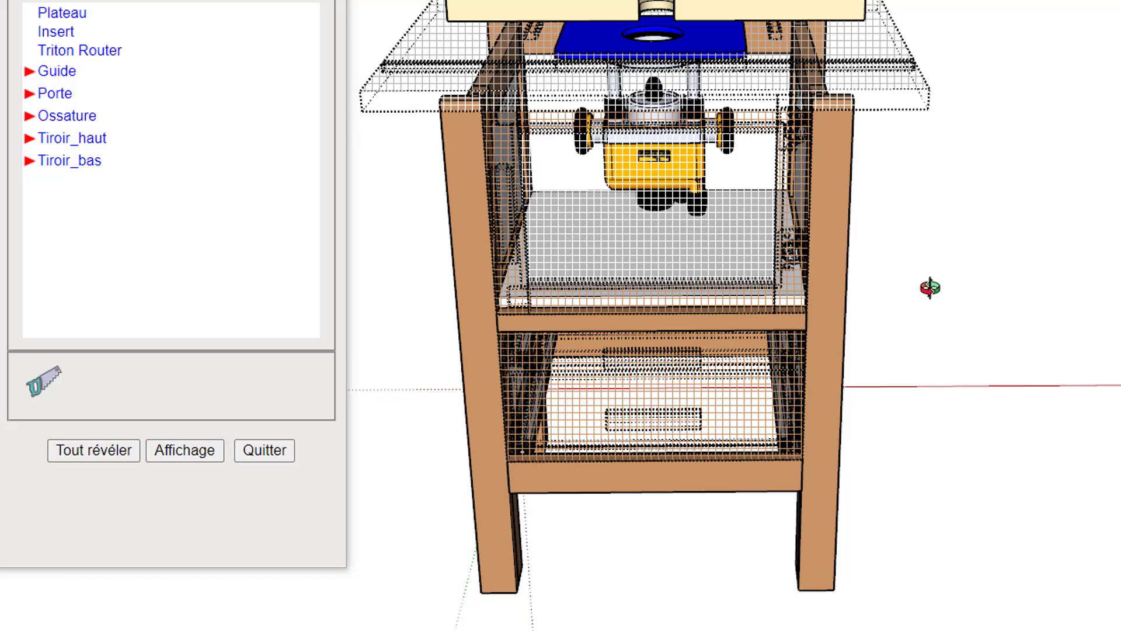
{"action": "middle_click_drag", "start_coordinate": [930, 287], "coordinate": [675, 445]}
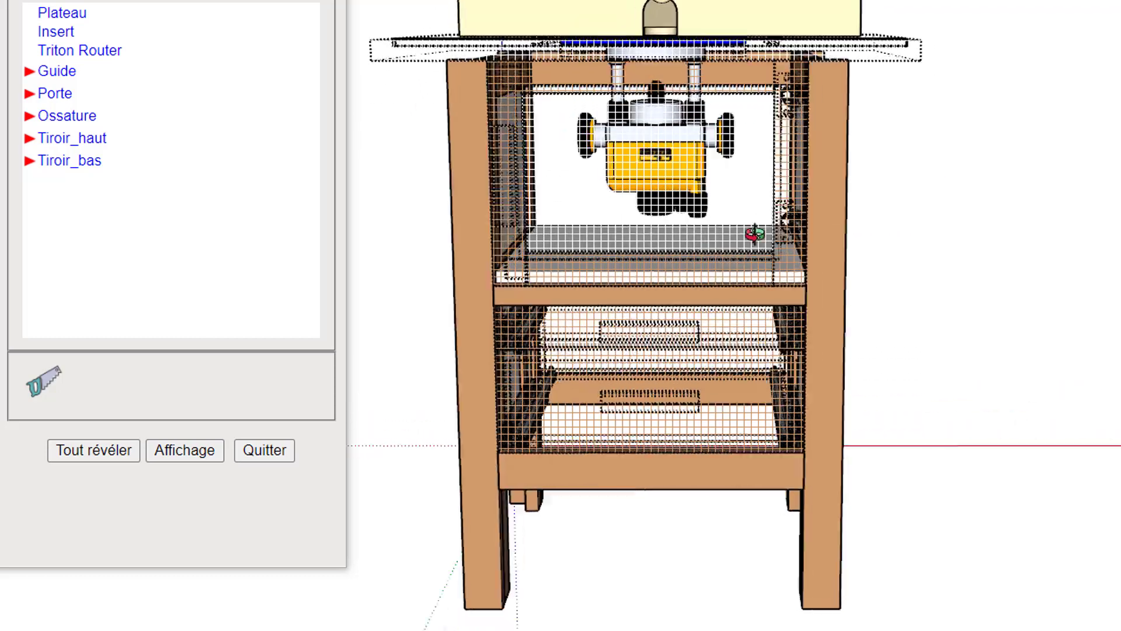
{"action": "left_click", "coordinate": [707, 416]}
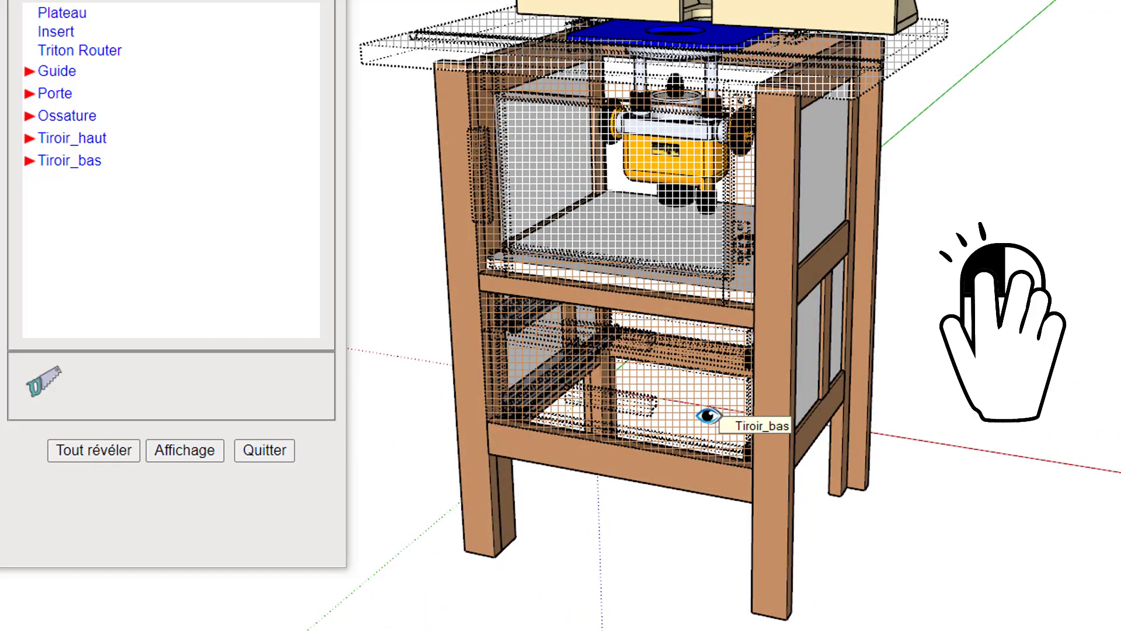
{"action": "left_click", "coordinate": [708, 416]}
{"action": "left_click", "coordinate": [707, 353]}
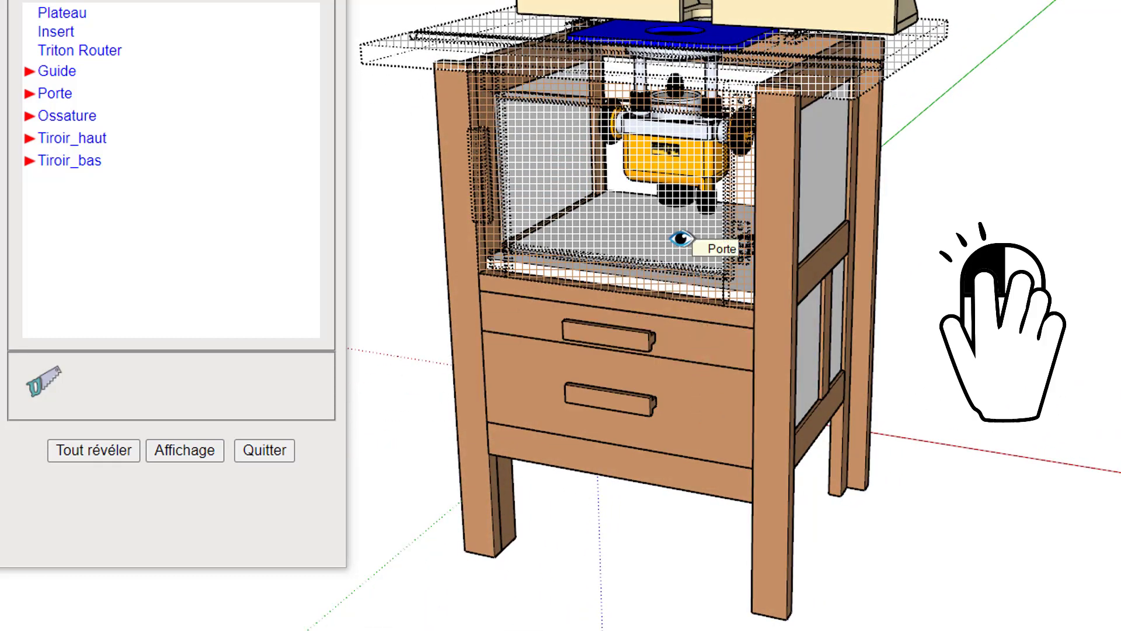
{"action": "left_click", "coordinate": [680, 238]}
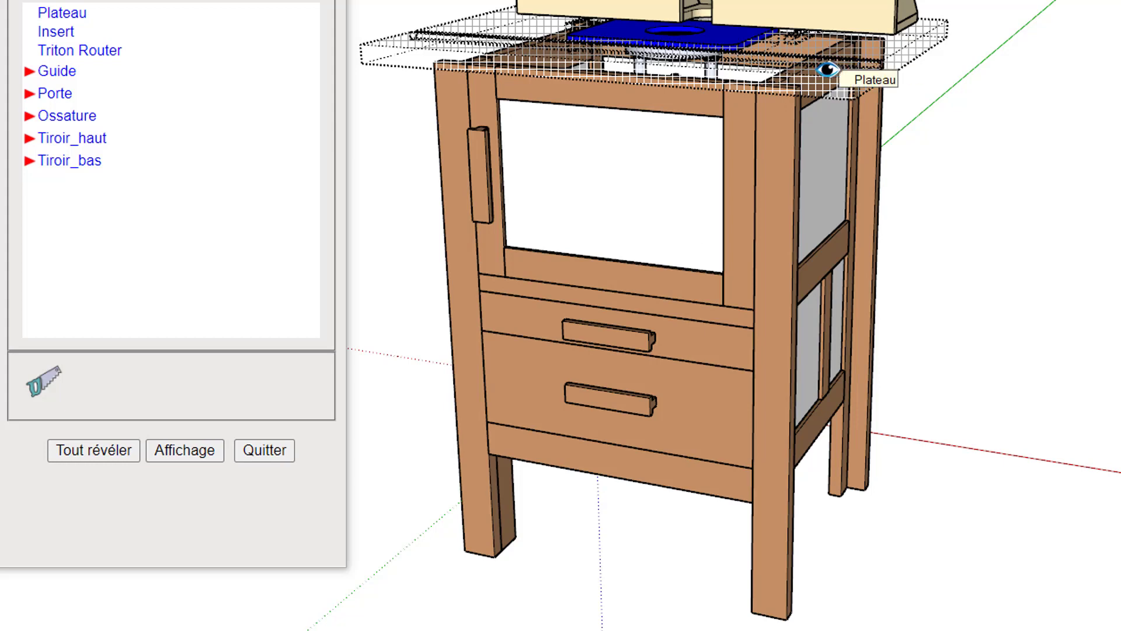
{"action": "left_click", "coordinate": [826, 70]}
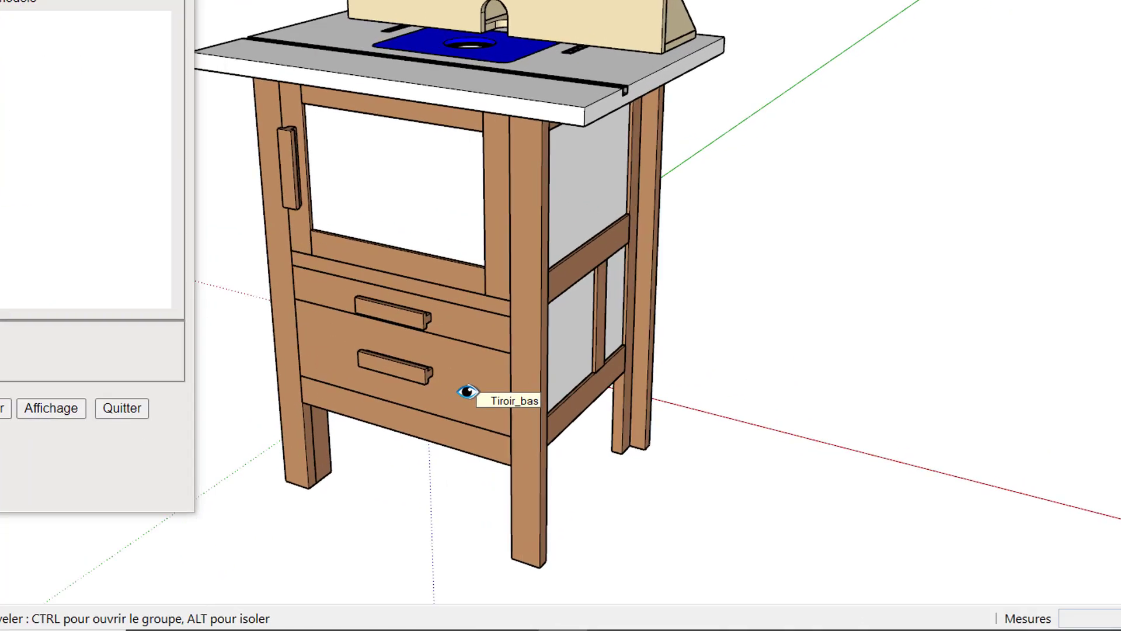
{"action": "key", "text": "shift"}
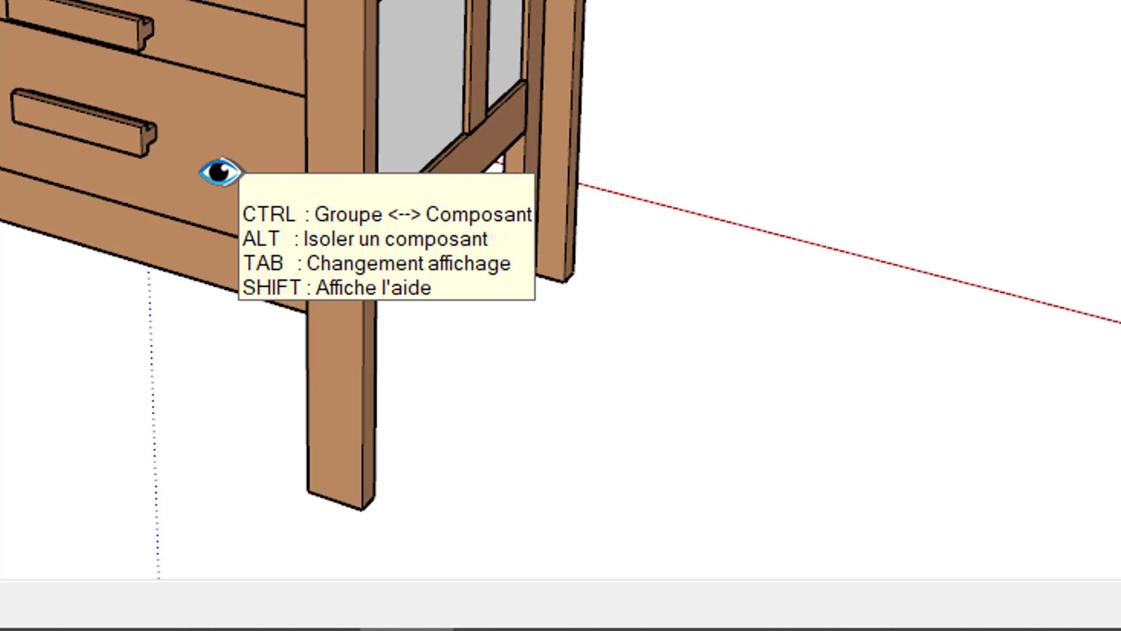
{"action": "left_click", "coordinate": [219, 172]}
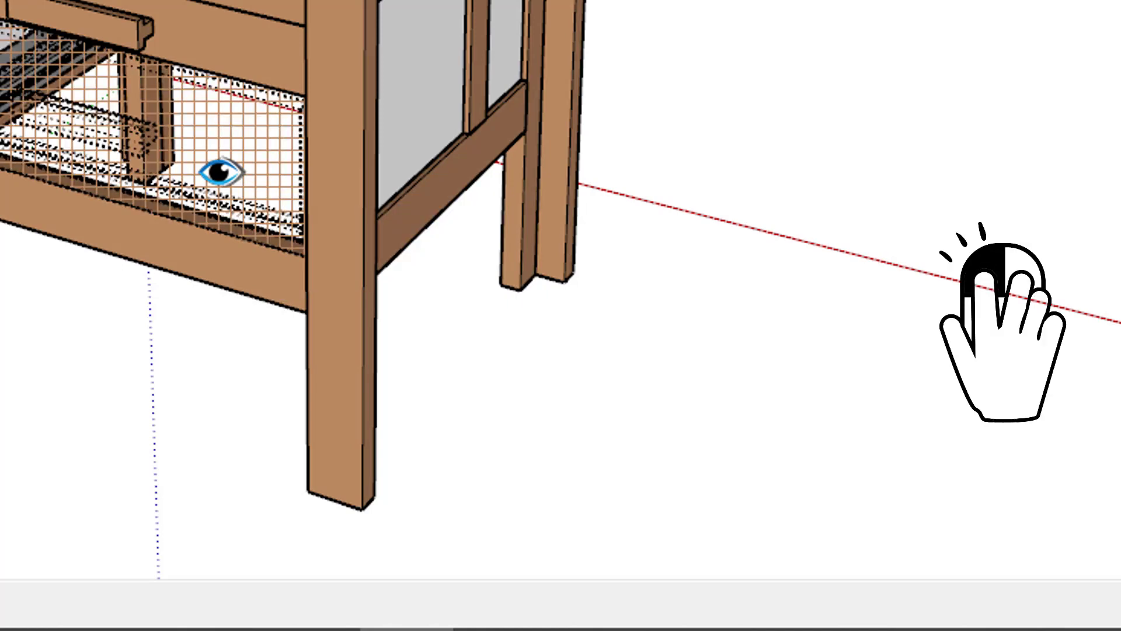
{"action": "key", "text": "Tab"}
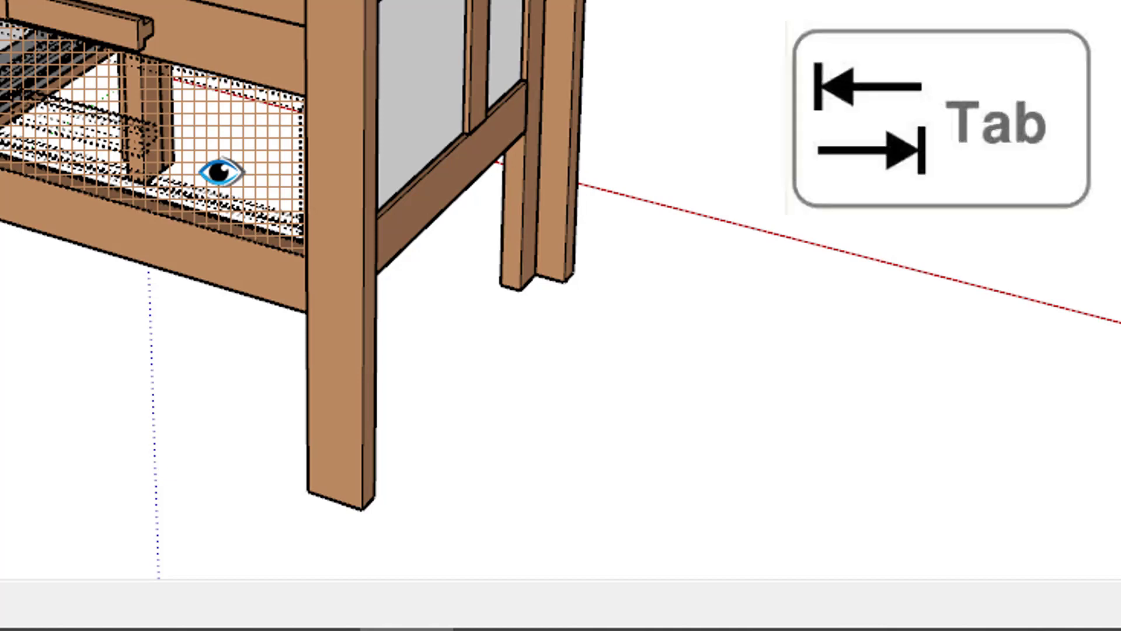
{"action": "key", "text": "Tab"}
{"action": "key", "text": "Tab"}
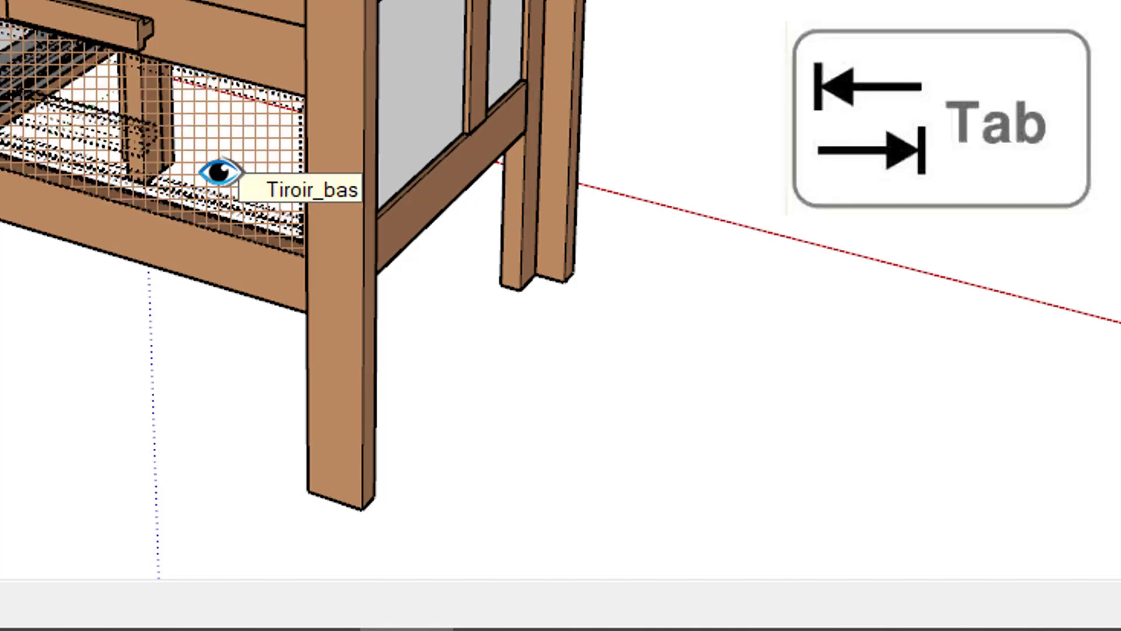
{"action": "key", "text": "Tab"}
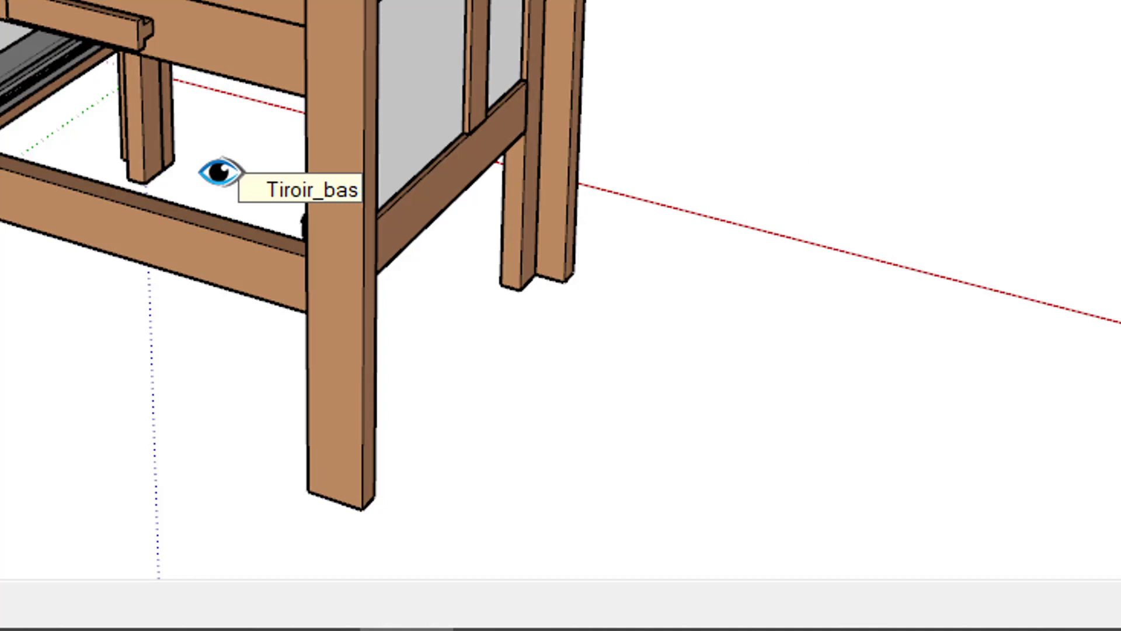
{"action": "key", "text": "Tab"}
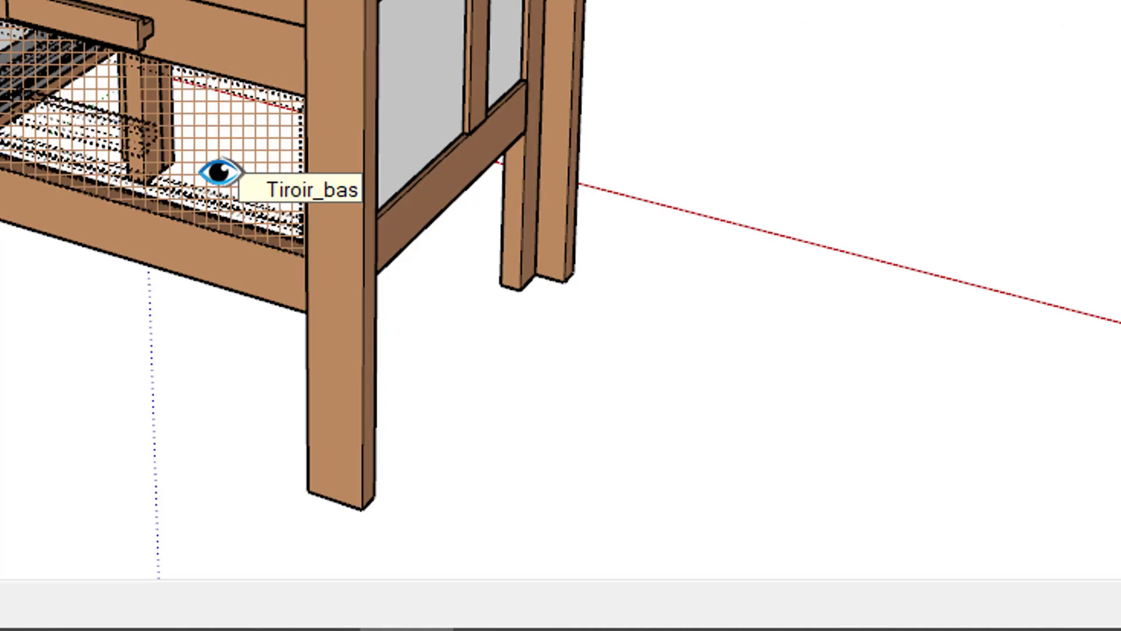
{"action": "left_click", "coordinate": [219, 172]}
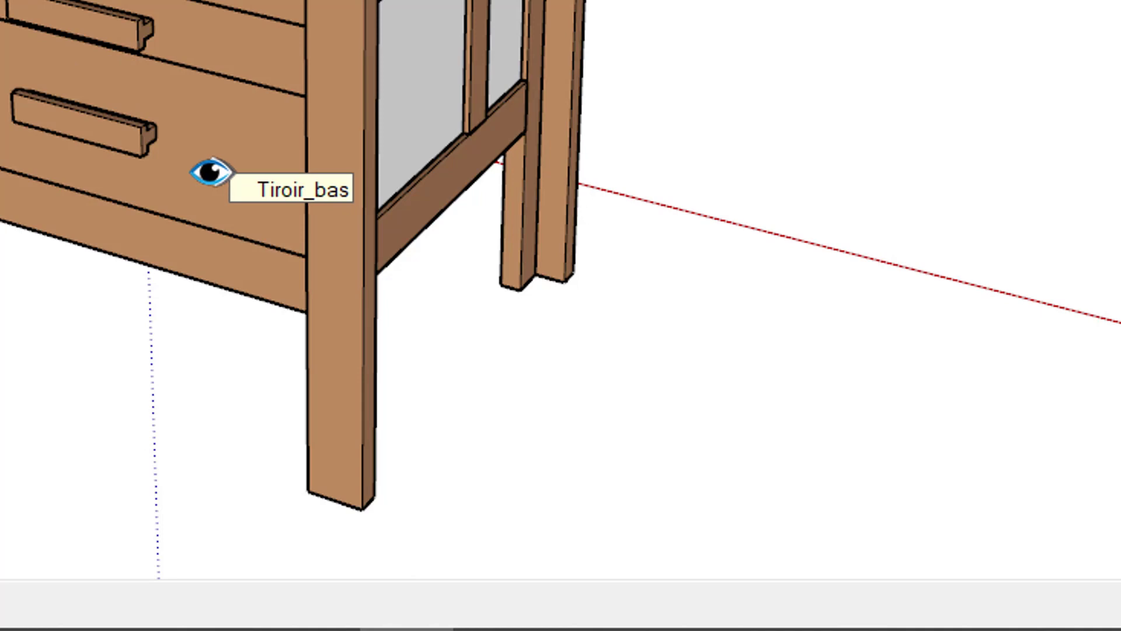
{"action": "key", "text": "ctrl"}
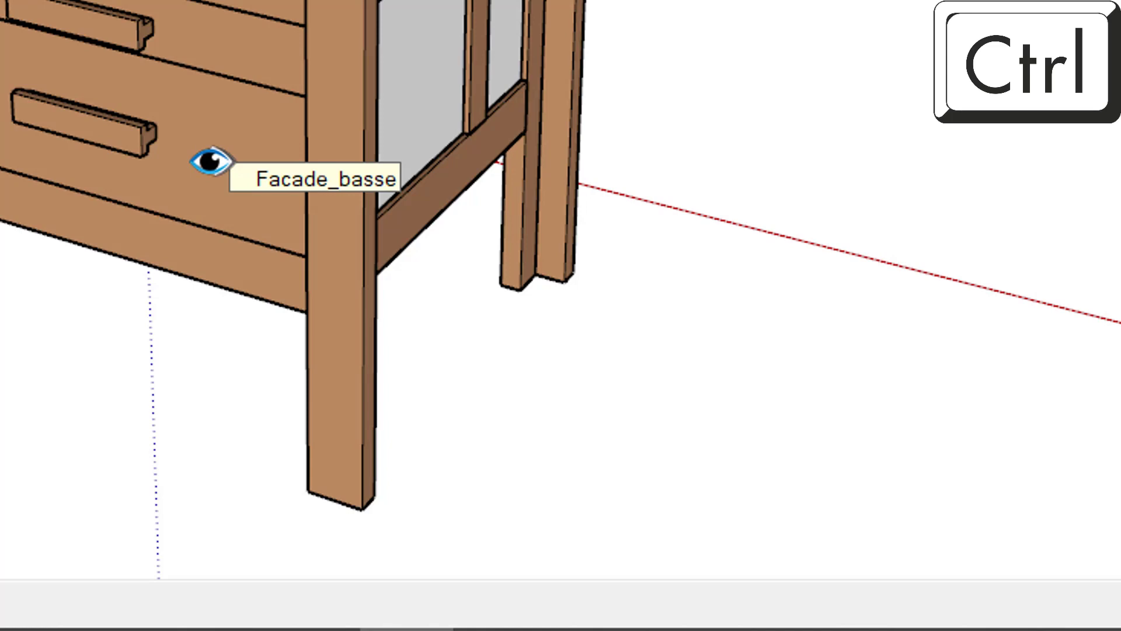
{"action": "left_click", "coordinate": [212, 161], "text": "ctrl"}
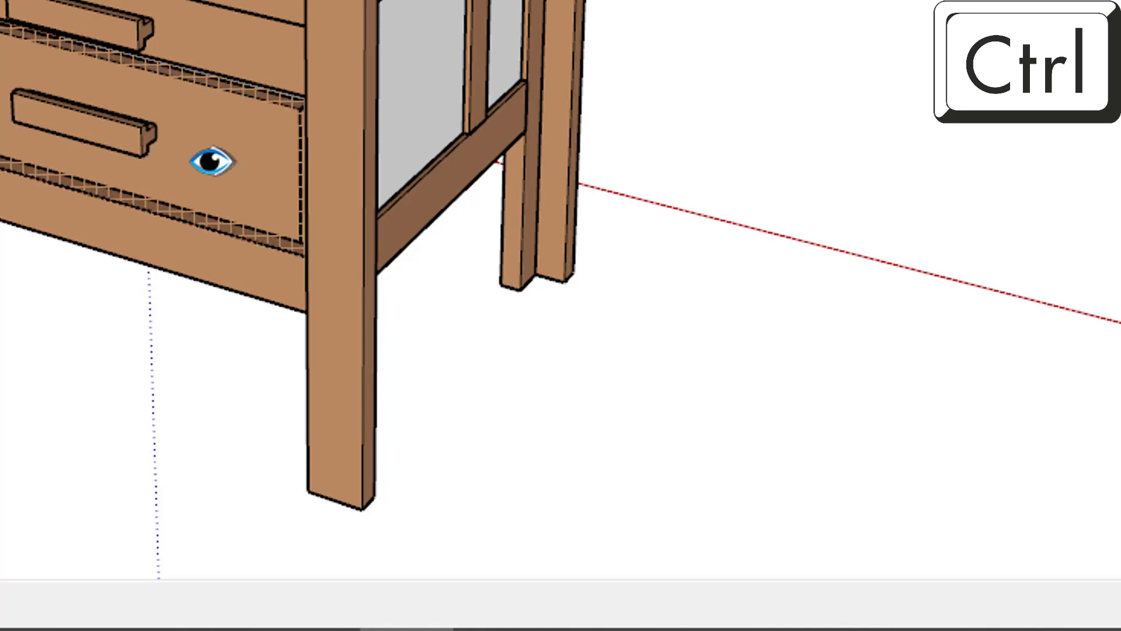
{"action": "left_click", "coordinate": [121, 132], "text": "ctrl"}
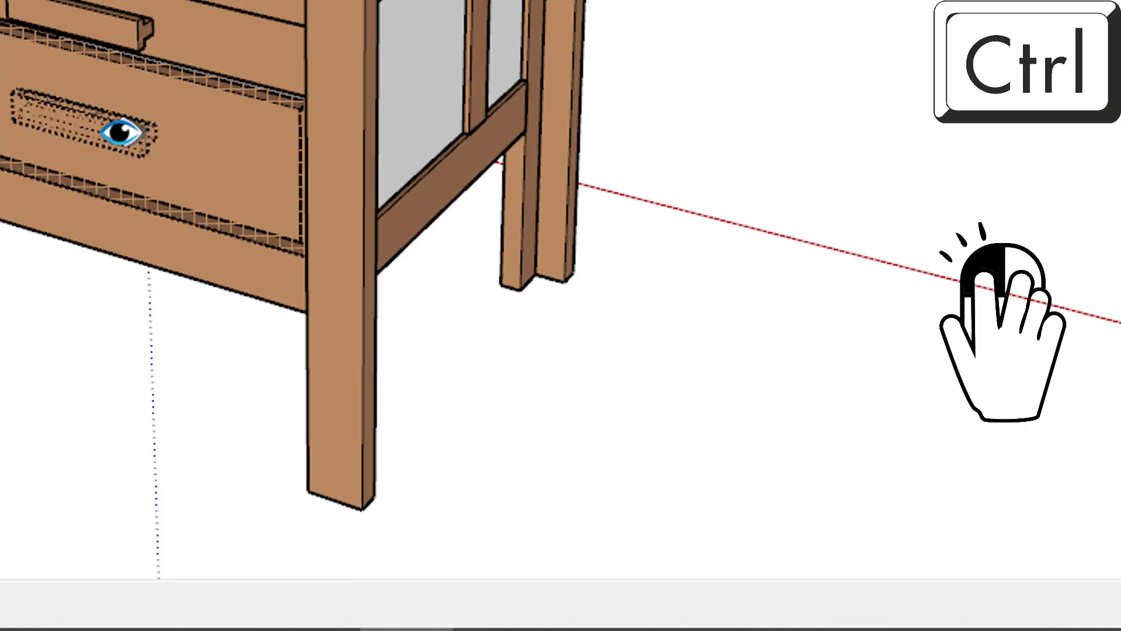
{"action": "left_click", "coordinate": [121, 132], "text": "ctrl"}
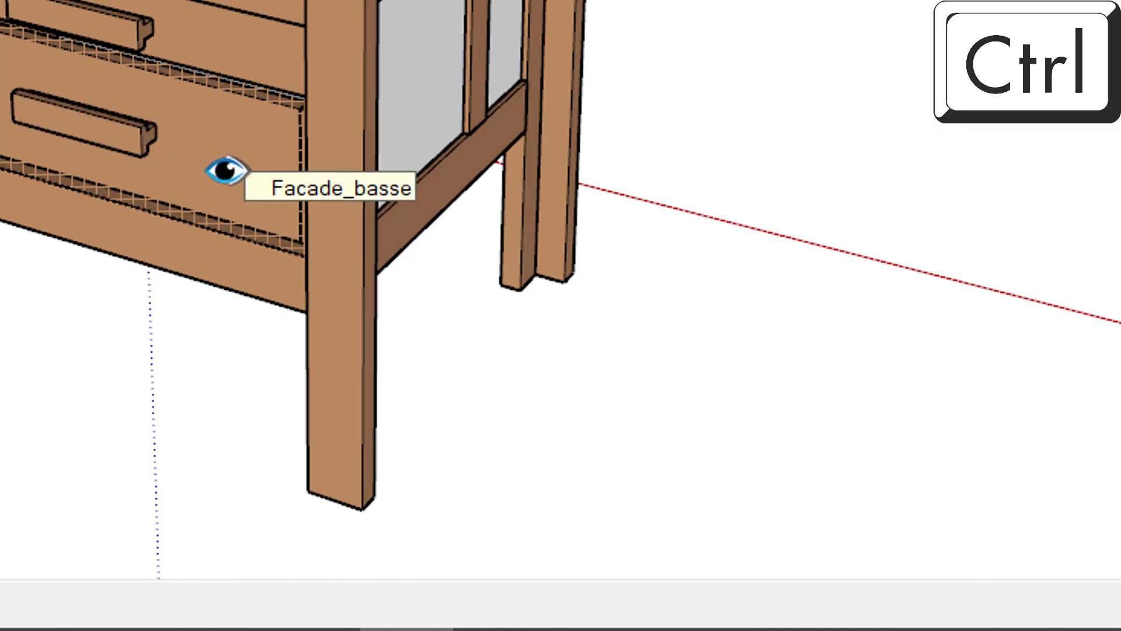
{"action": "left_click", "coordinate": [227, 171], "text": "ctrl"}
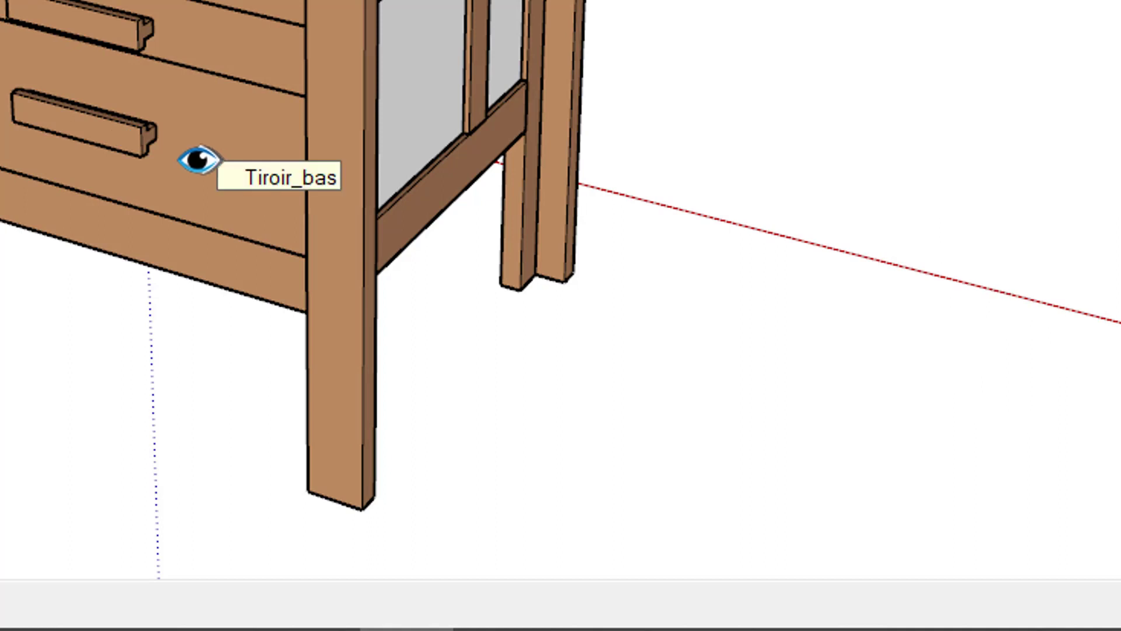
{"action": "key", "text": "ctrl"}
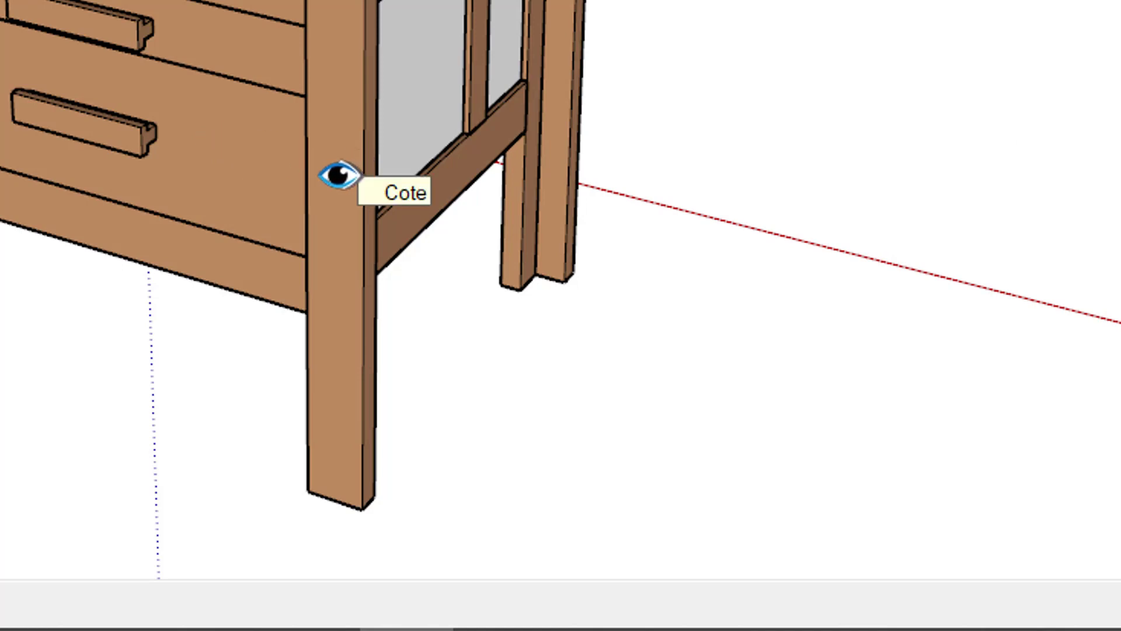
{"action": "key", "text": "ctrl"}
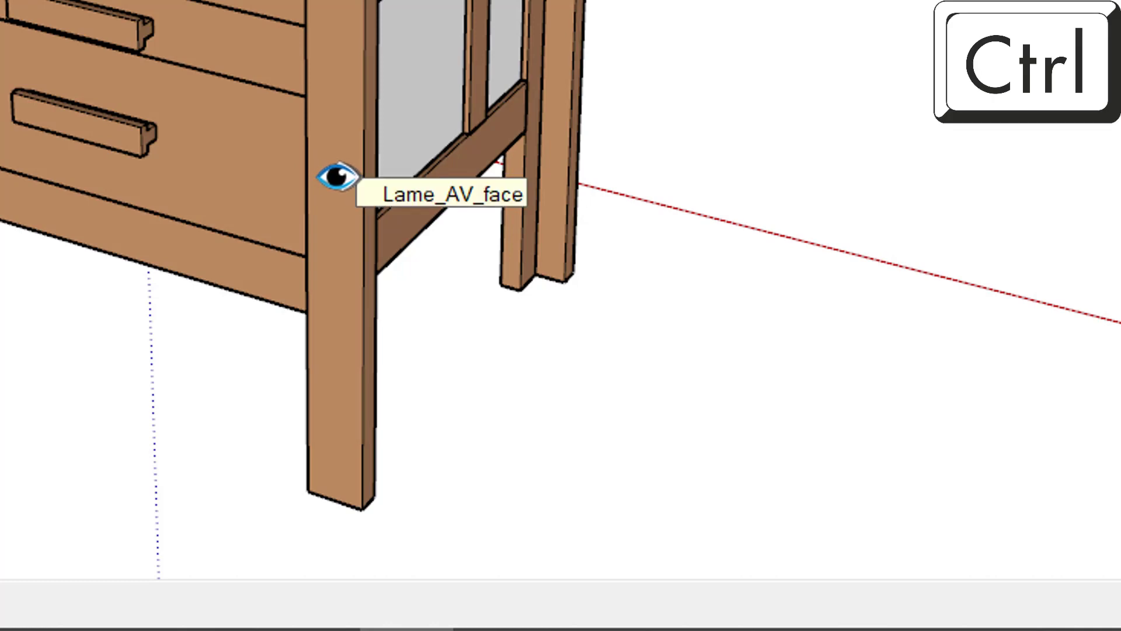
{"action": "left_click", "coordinate": [337, 177], "text": "ctrl"}
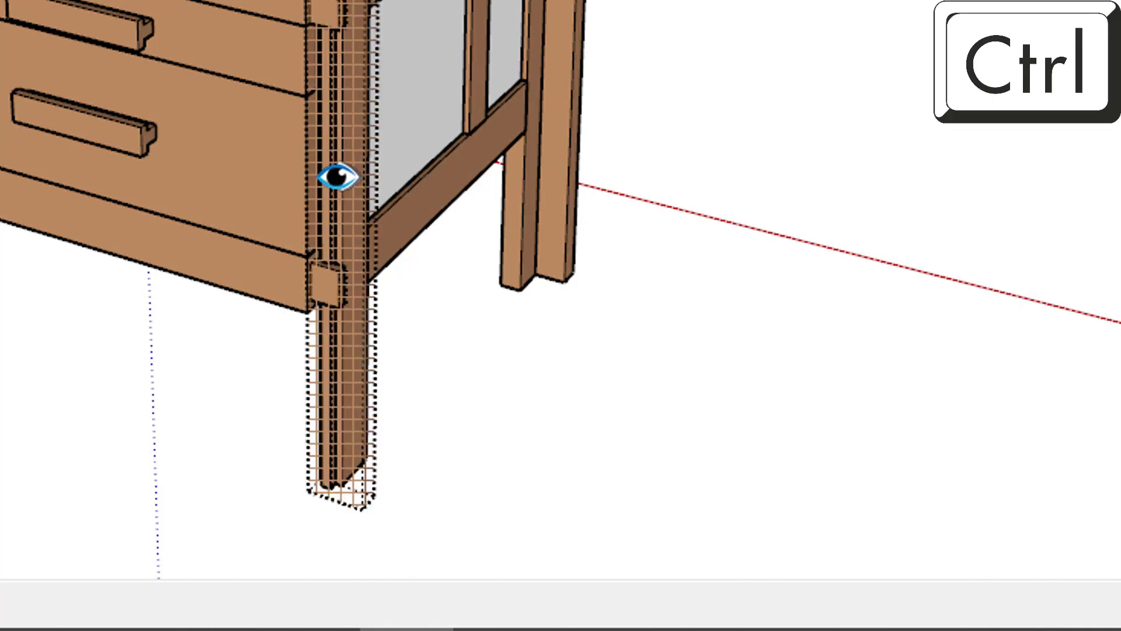
{"action": "left_click", "coordinate": [338, 176], "text": "ctrl"}
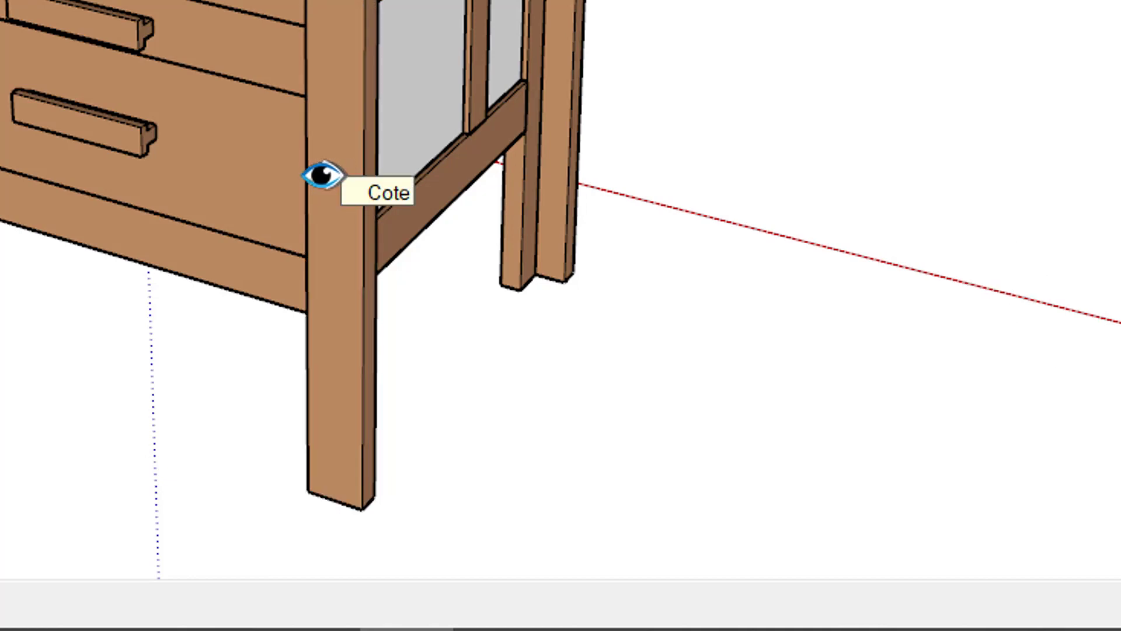
{"action": "left_click", "coordinate": [321, 175]}
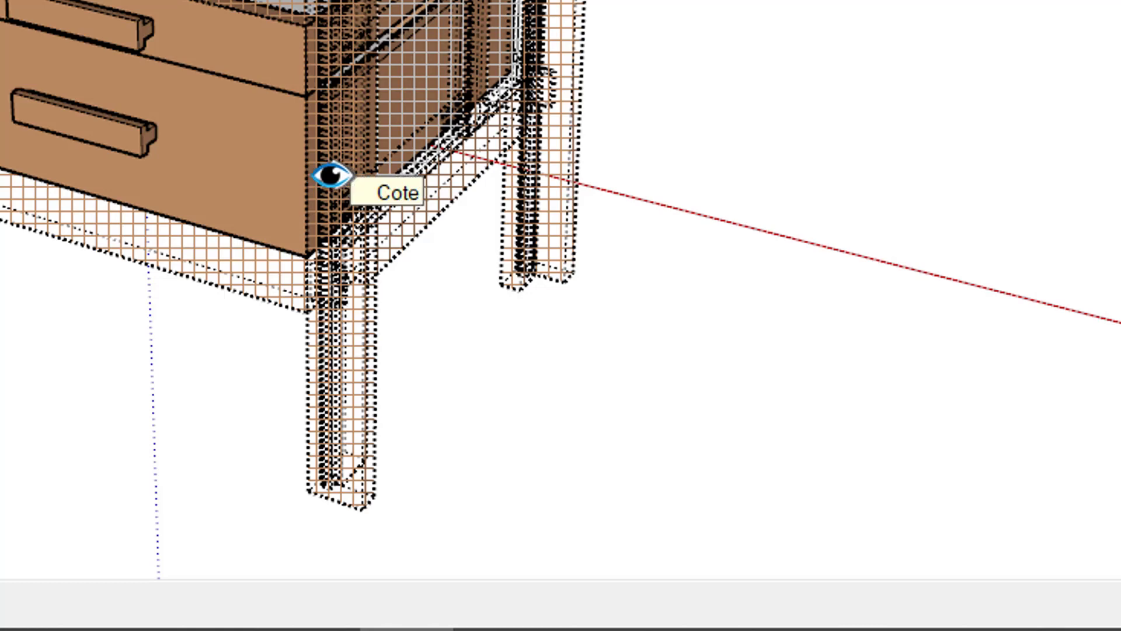
{"action": "left_click", "coordinate": [332, 175]}
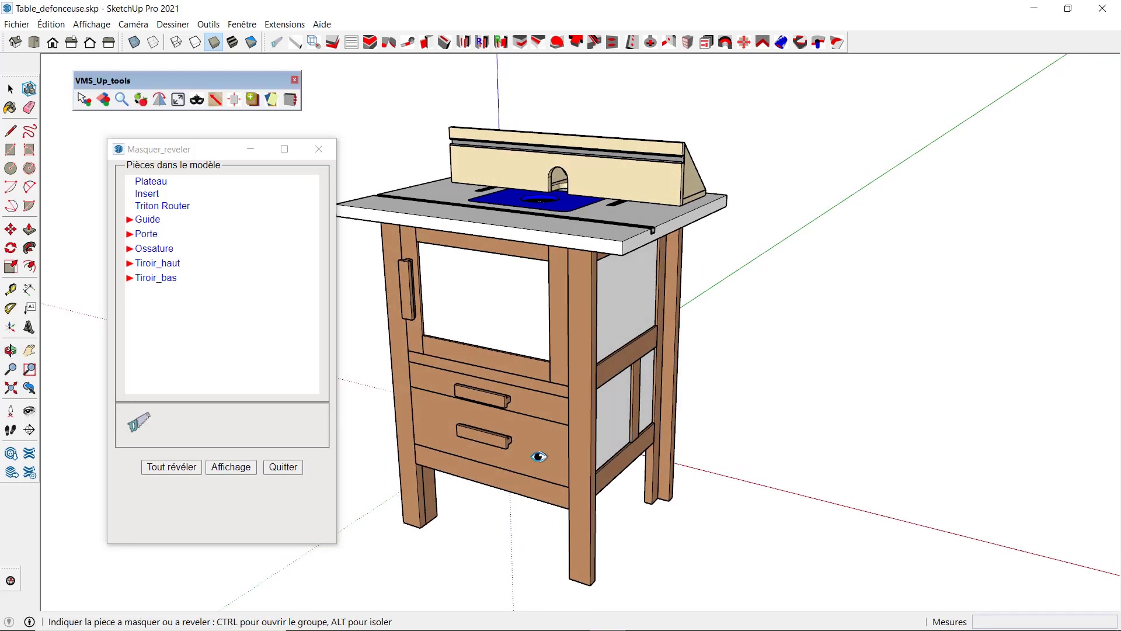
Isolate the lower drawer Tiroir_bas with Alt, then reveal all parts again.
{"action": "key", "text": "alt"}
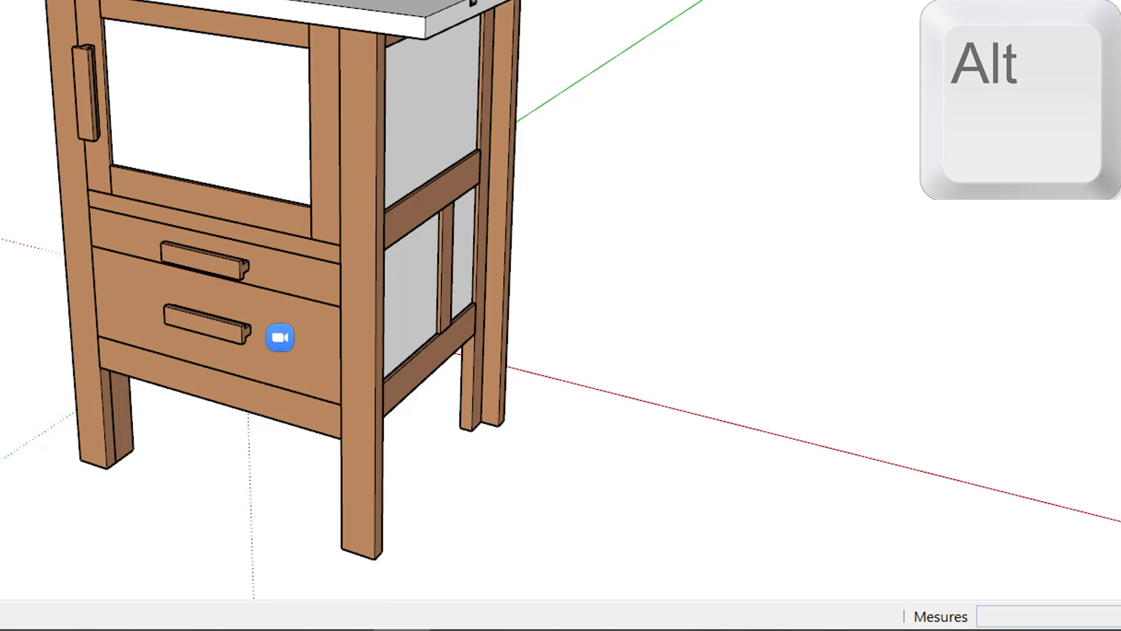
{"action": "left_click", "coordinate": [280, 337], "text": "alt"}
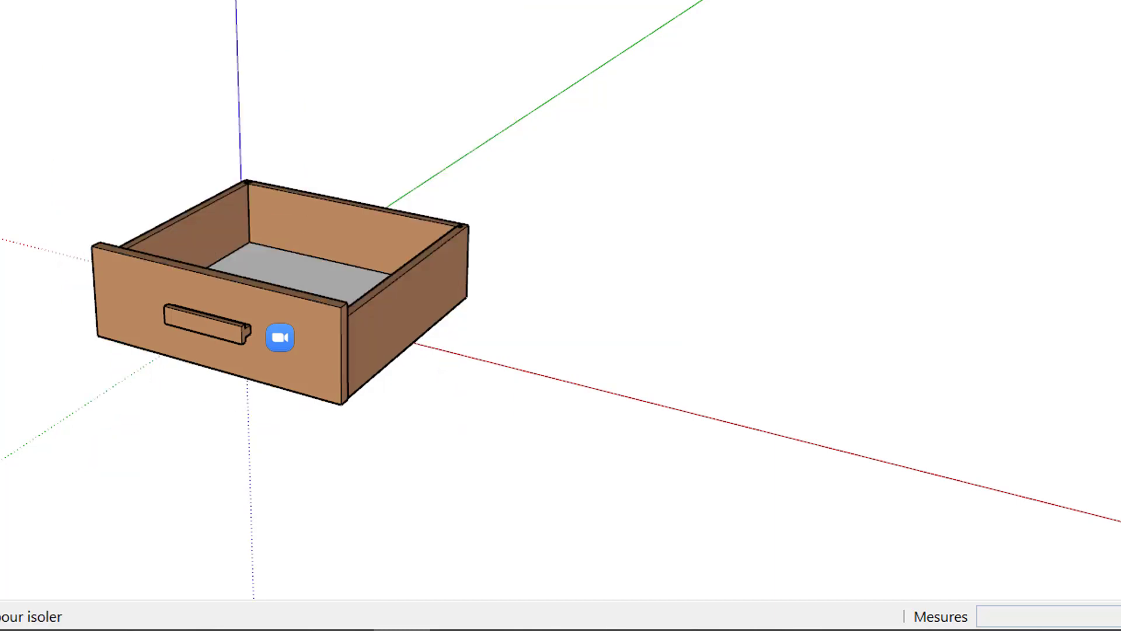
{"action": "mouse_move", "coordinate": [426, 350]}
{"action": "middle_mouse_down"}
{"action": "mouse_move", "coordinate": [153, 452]}
{"action": "mouse_move", "coordinate": [111, 520]}
{"action": "mouse_move", "coordinate": [393, 485]}
{"action": "mouse_move", "coordinate": [243, 496]}
{"action": "mouse_move", "coordinate": [209, 521]}
{"action": "middle_mouse_up"}
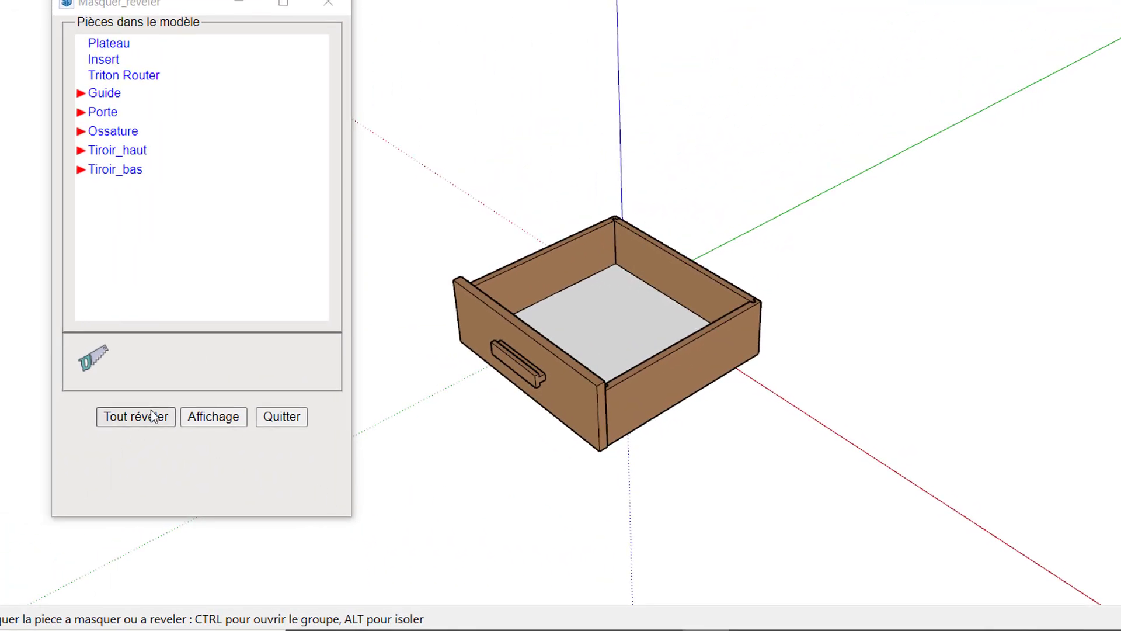
{"action": "left_click", "coordinate": [159, 422]}
Isolate the Plateau tabletop and show the remaining parts as X-ray with Tab.
{"action": "middle_click_drag", "start_coordinate": [476, 350], "coordinate": [672, 213]}
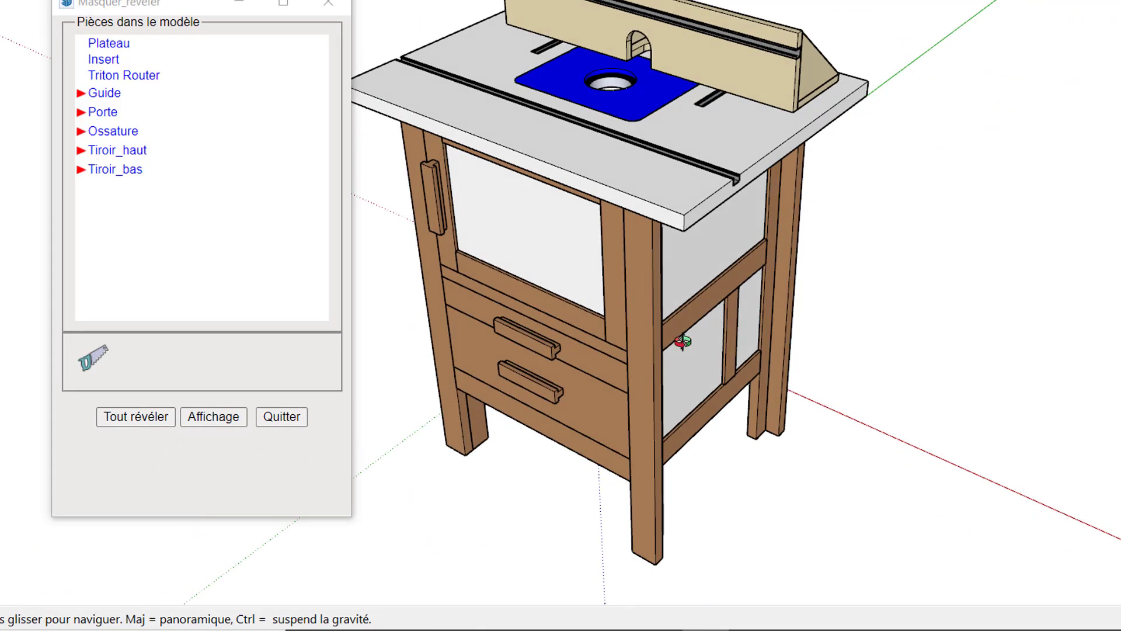
{"action": "left_click", "coordinate": [704, 166], "text": "alt"}
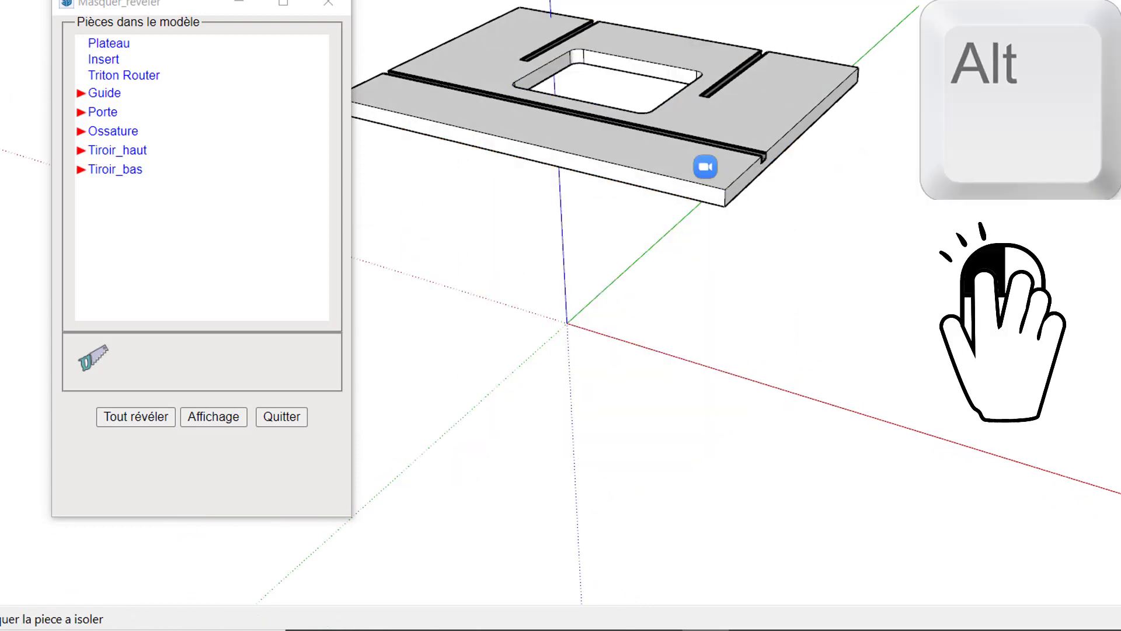
{"action": "mouse_move", "coordinate": [688, 383]}
{"action": "middle_mouse_down"}
{"action": "mouse_move", "coordinate": [633, 503]}
{"action": "mouse_move", "coordinate": [643, 481]}
{"action": "mouse_move", "coordinate": [523, 325]}
{"action": "mouse_move", "coordinate": [431, 170]}
{"action": "mouse_move", "coordinate": [544, 319]}
{"action": "mouse_move", "coordinate": [600, 421]}
{"action": "mouse_move", "coordinate": [733, 473]}
{"action": "mouse_move", "coordinate": [718, 453]}
{"action": "middle_mouse_up"}
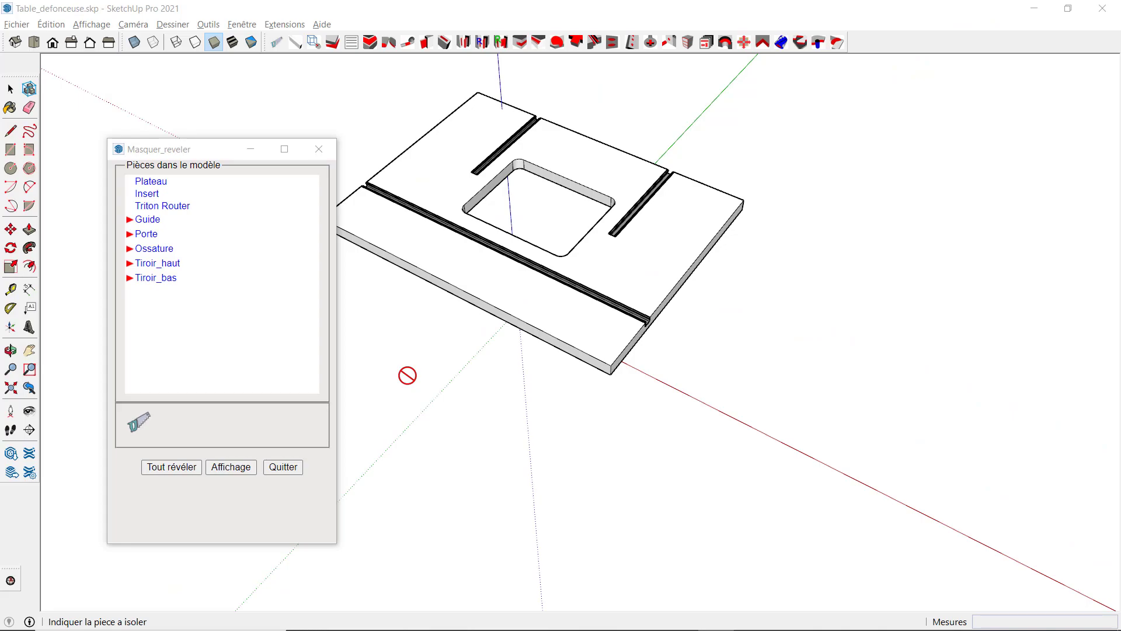
{"action": "key", "text": "Tab"}
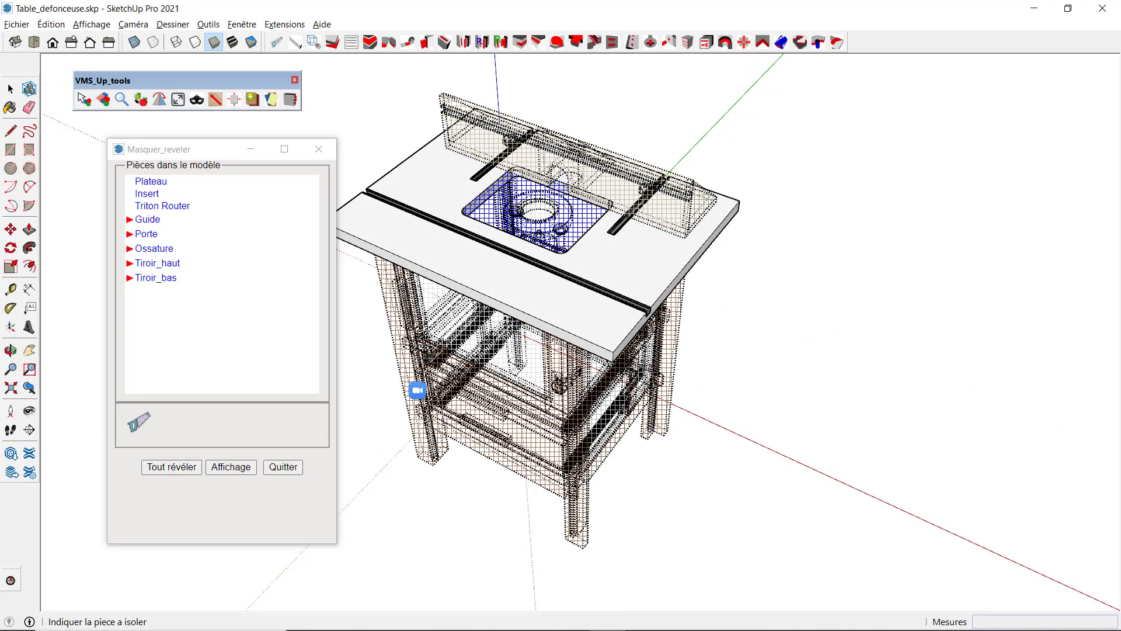
Isolate Ossature in X-ray, then reveal drawers, panels, Plateau, Guide fence and router insert.
{"action": "middle_click_drag", "start_coordinate": [420, 388], "coordinate": [426, 487]}
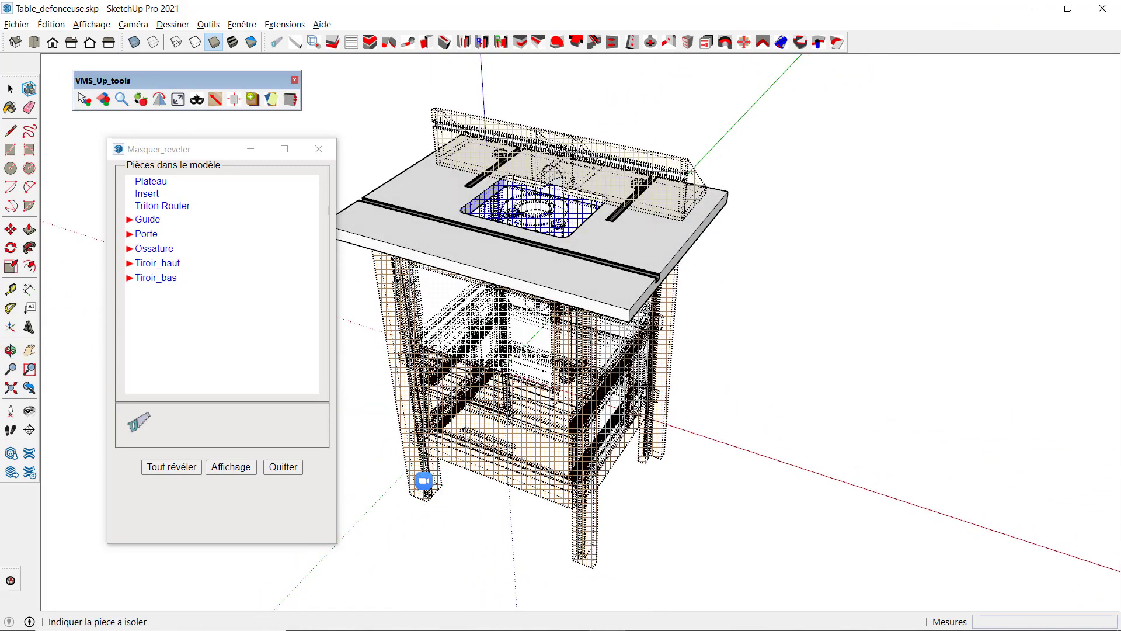
{"action": "left_click", "coordinate": [416, 482]}
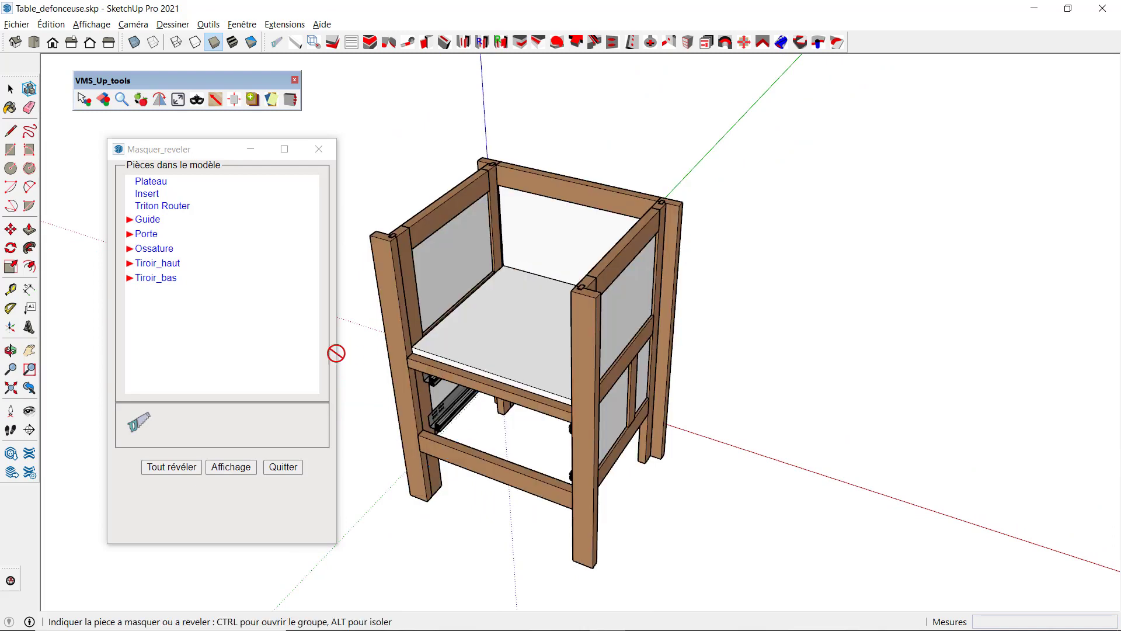
{"action": "left_click", "coordinate": [245, 471]}
{"action": "left_click", "coordinate": [501, 437]}
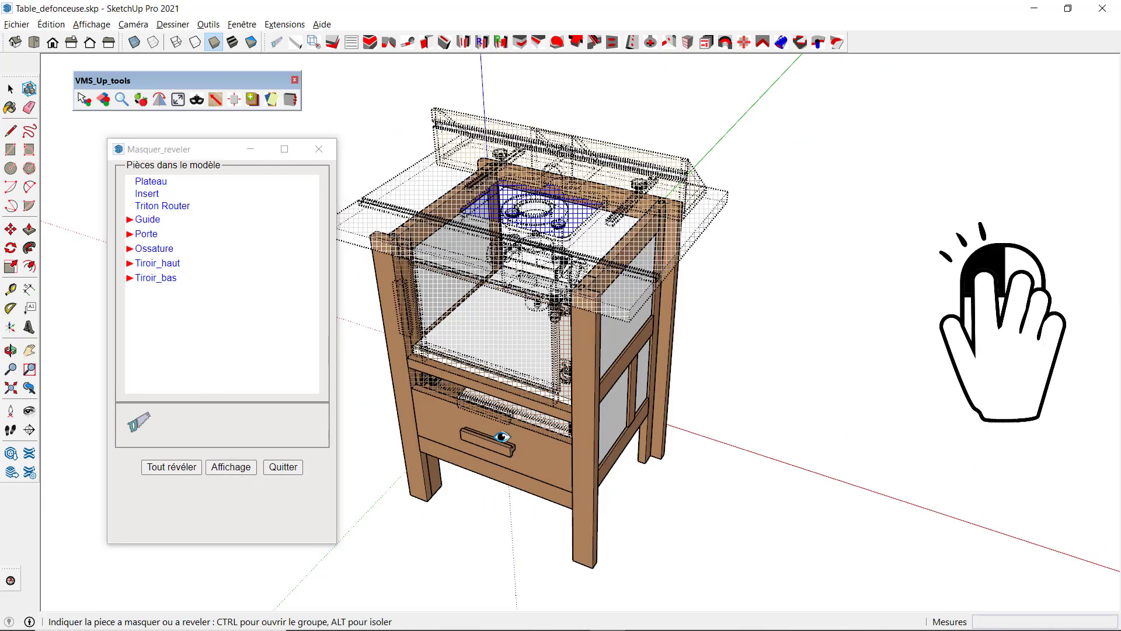
{"action": "left_click", "coordinate": [518, 416]}
{"action": "left_click", "coordinate": [555, 352]}
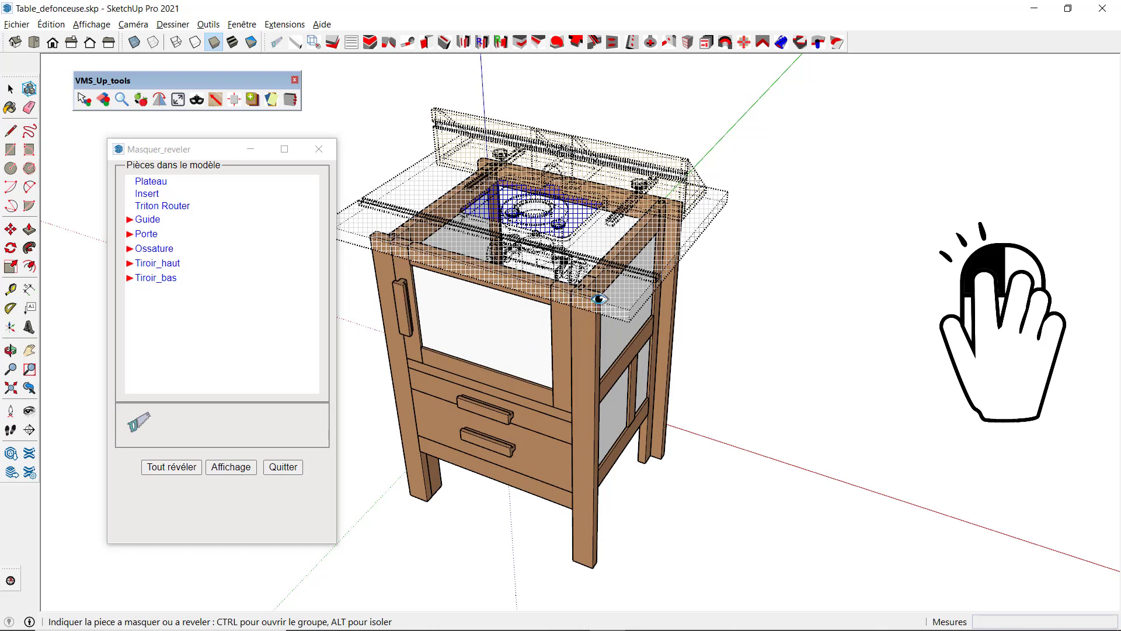
{"action": "left_click", "coordinate": [602, 263]}
{"action": "left_click", "coordinate": [638, 183]}
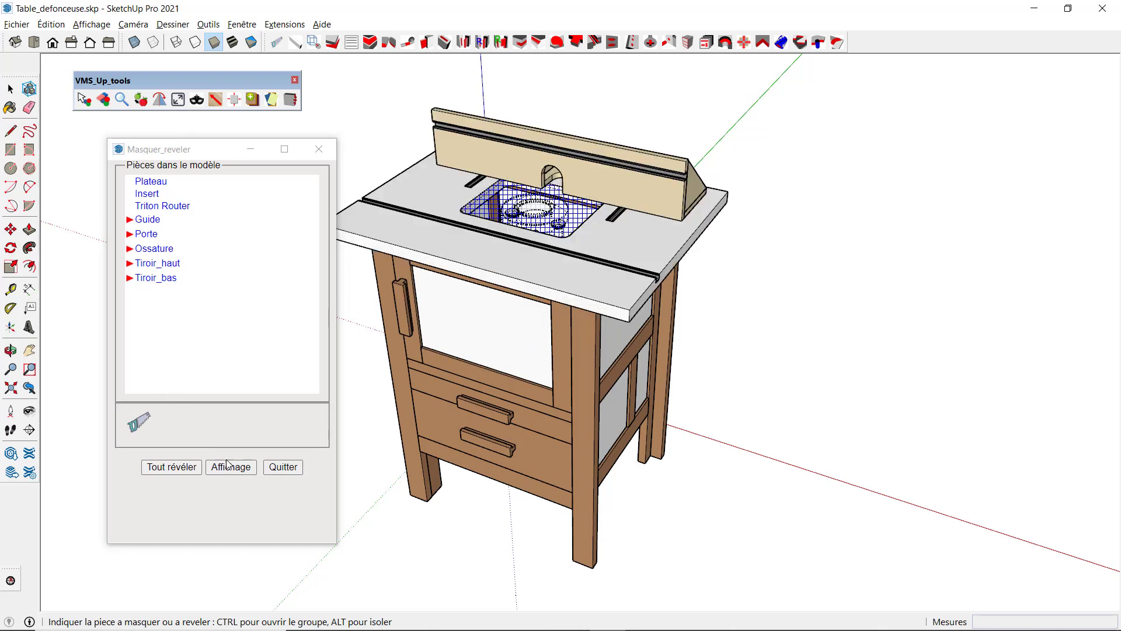
{"action": "left_click", "coordinate": [191, 470]}
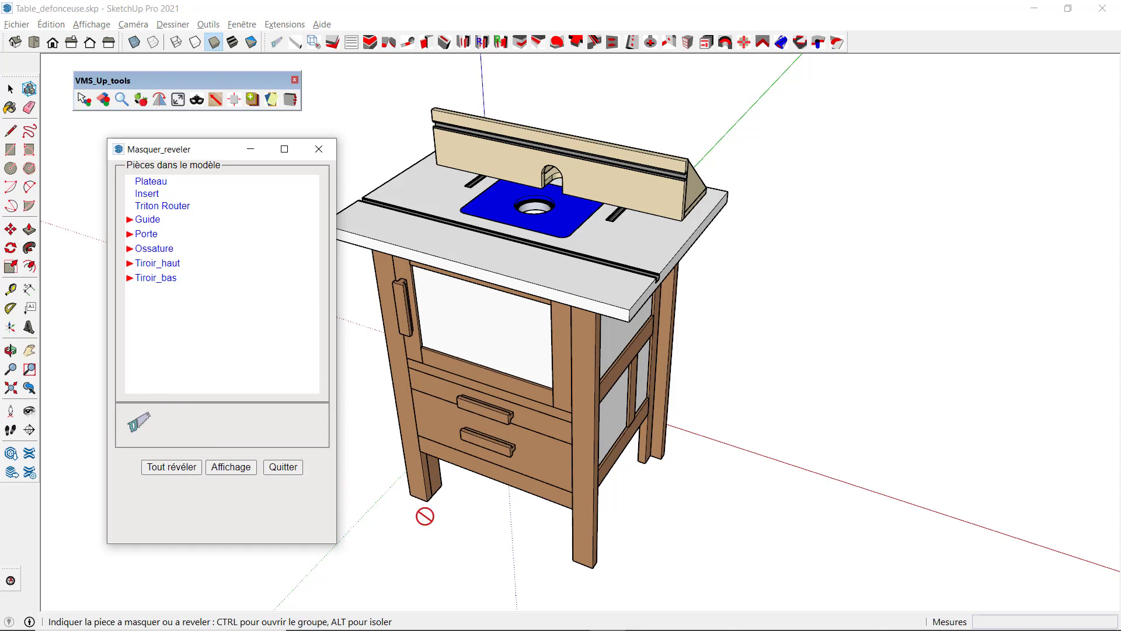
{"action": "mouse_move", "coordinate": [428, 525]}
{"action": "middle_mouse_down"}
{"action": "mouse_move", "coordinate": [626, 528]}
{"action": "mouse_move", "coordinate": [896, 458]}
{"action": "middle_mouse_up"}
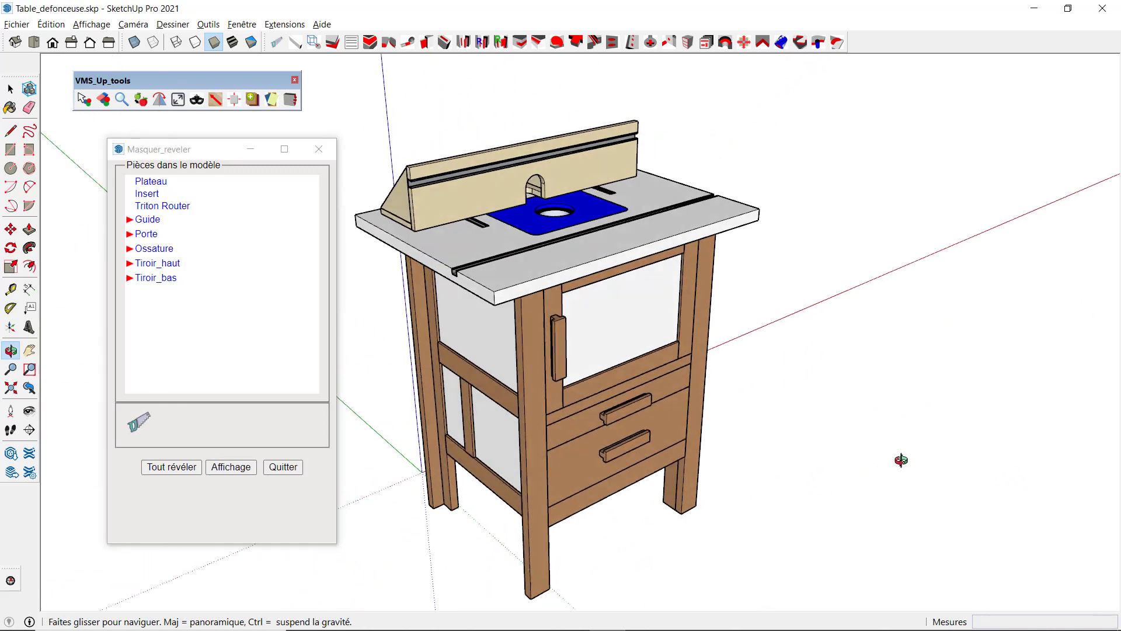
Quit the Masquer_reveler window and turn the complete table to face the front.
{"action": "left_click", "coordinate": [293, 470]}
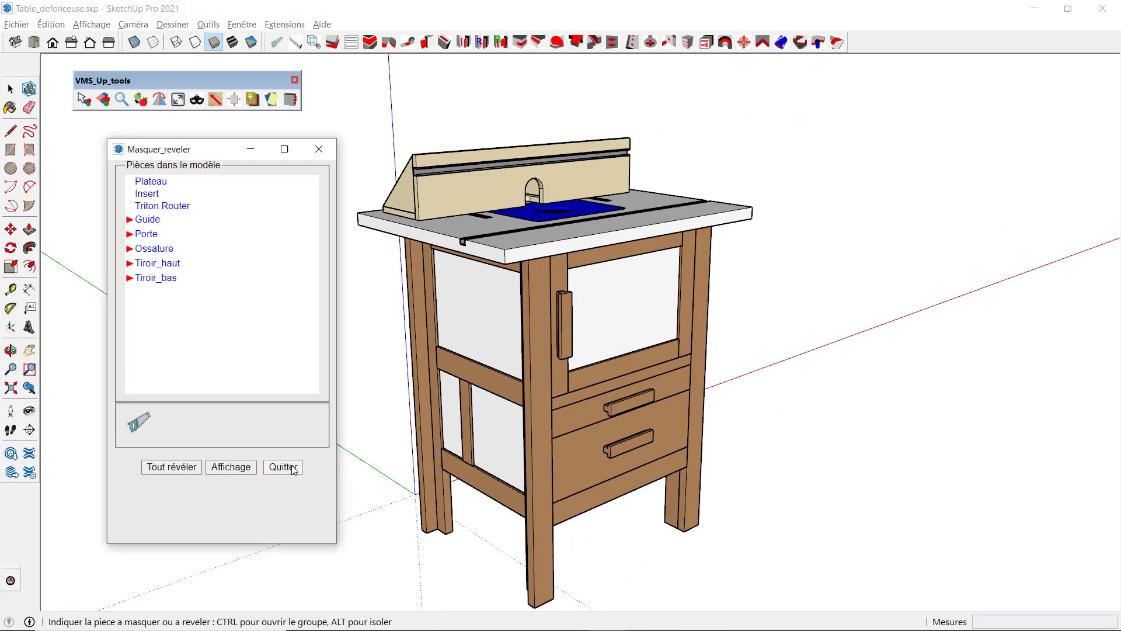
{"action": "mouse_move", "coordinate": [274, 255]}
{"action": "middle_mouse_down"}
{"action": "mouse_move", "coordinate": [275, 295]}
{"action": "mouse_move", "coordinate": [193, 176]}
{"action": "middle_mouse_up"}
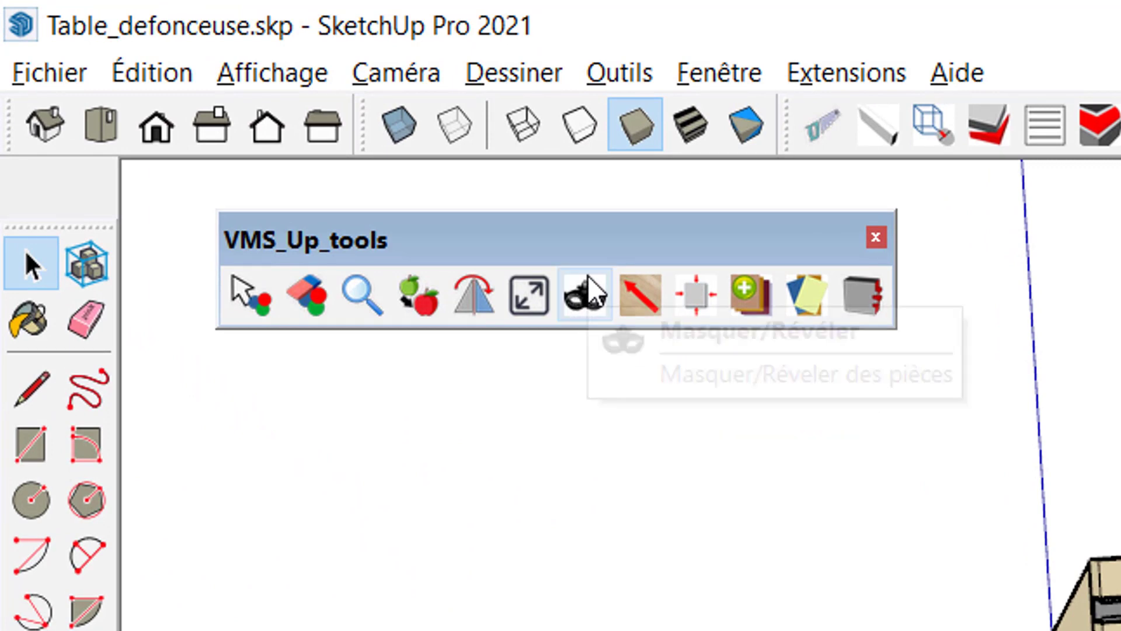
{"action": "left_click", "coordinate": [588, 295]}
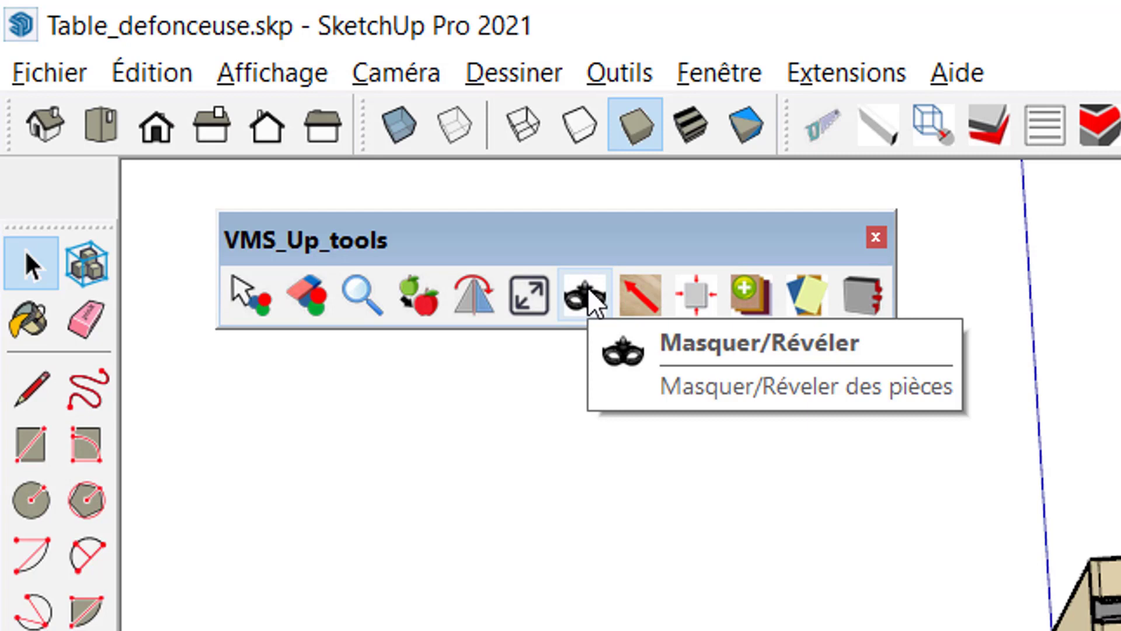